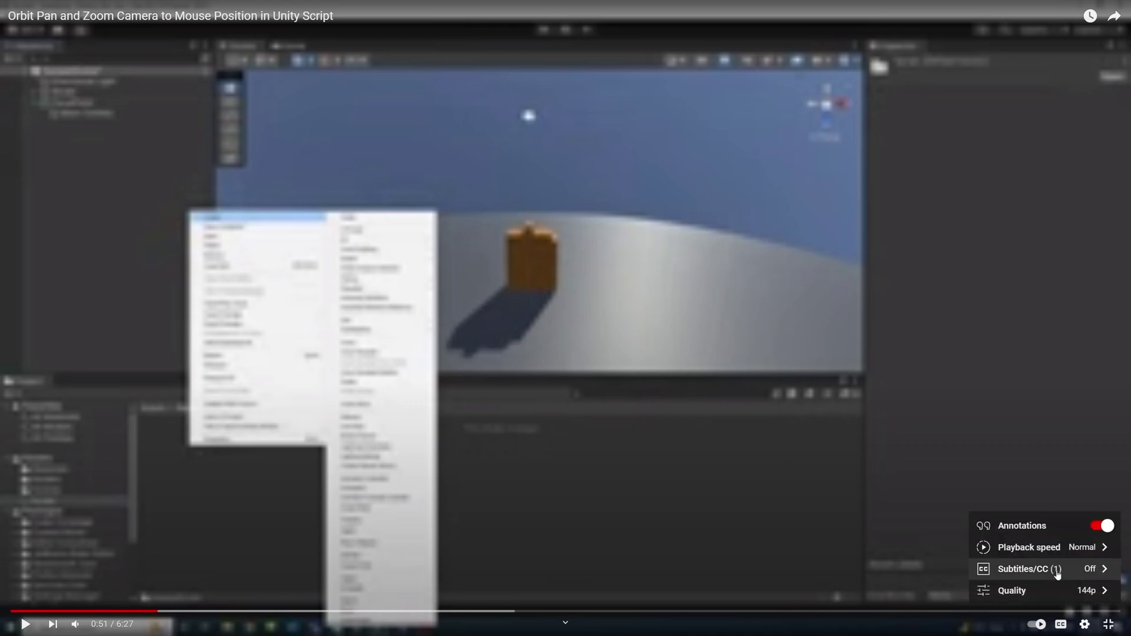
# Switch the Unity camera tutorial video's playback quality to 1440p
pyautogui.click(1043, 591)
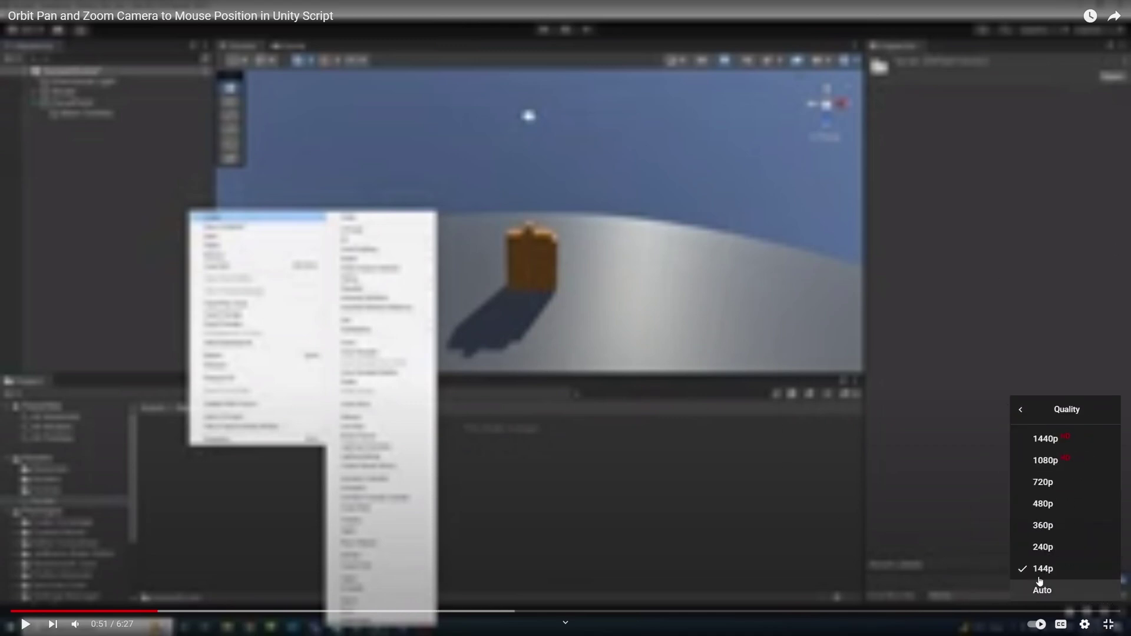
pyautogui.click(1053, 440)
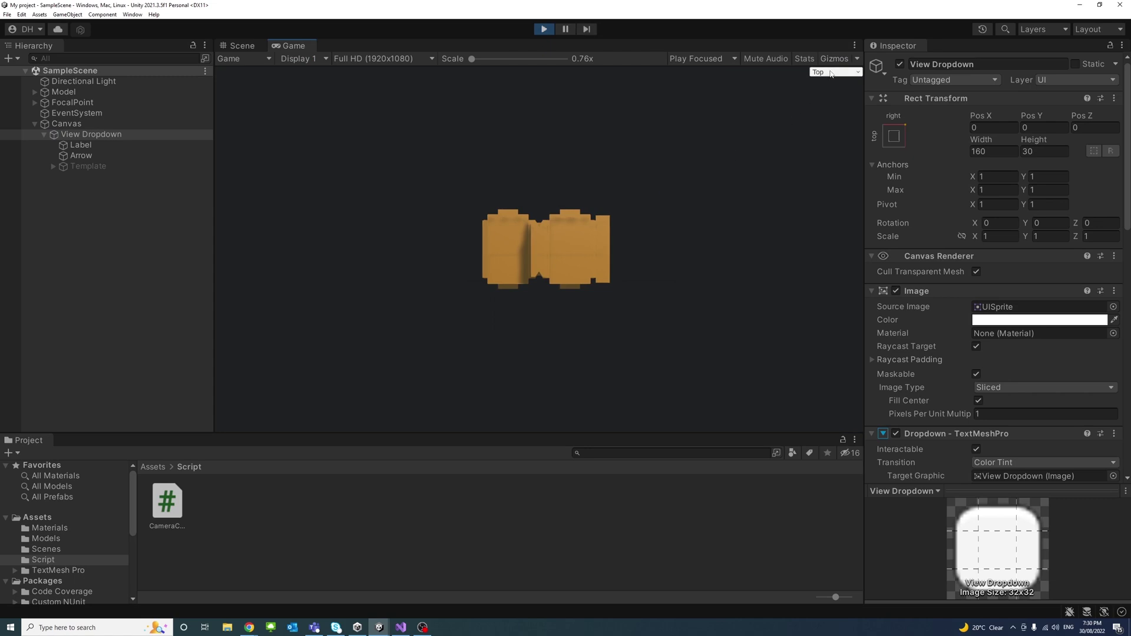
pyautogui.click(830, 74)
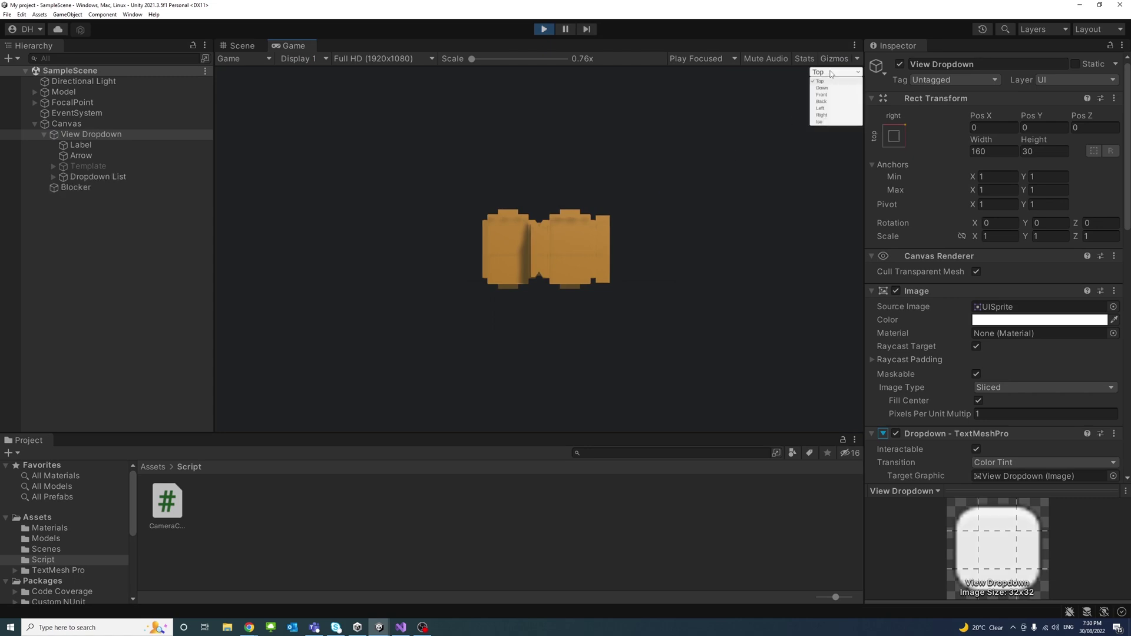
pyautogui.click(821, 108)
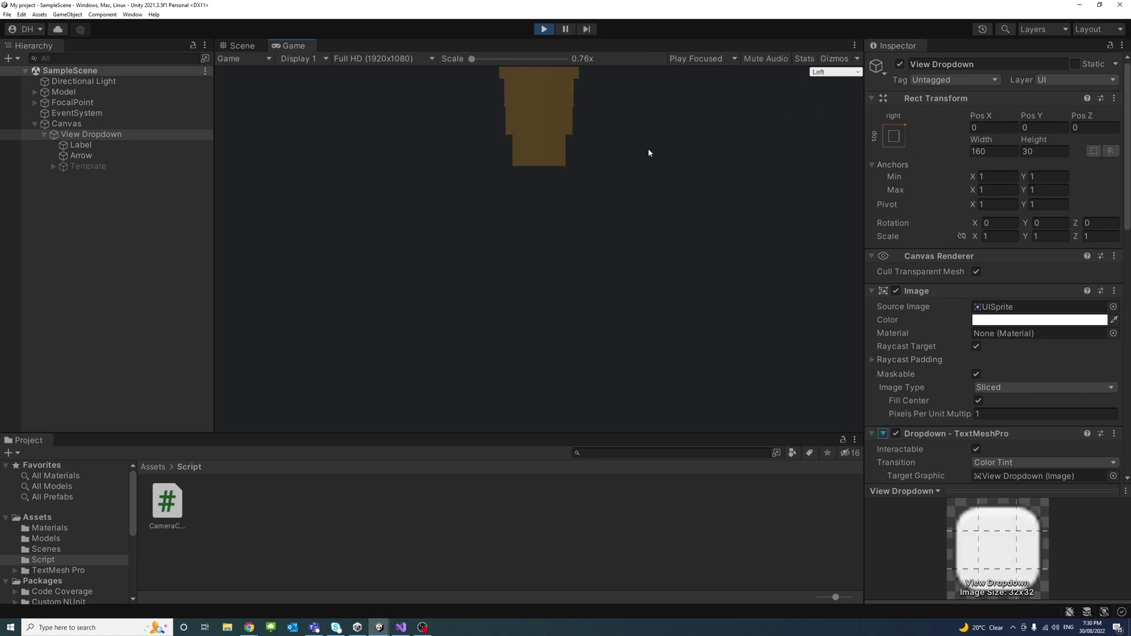
pyautogui.click(830, 72)
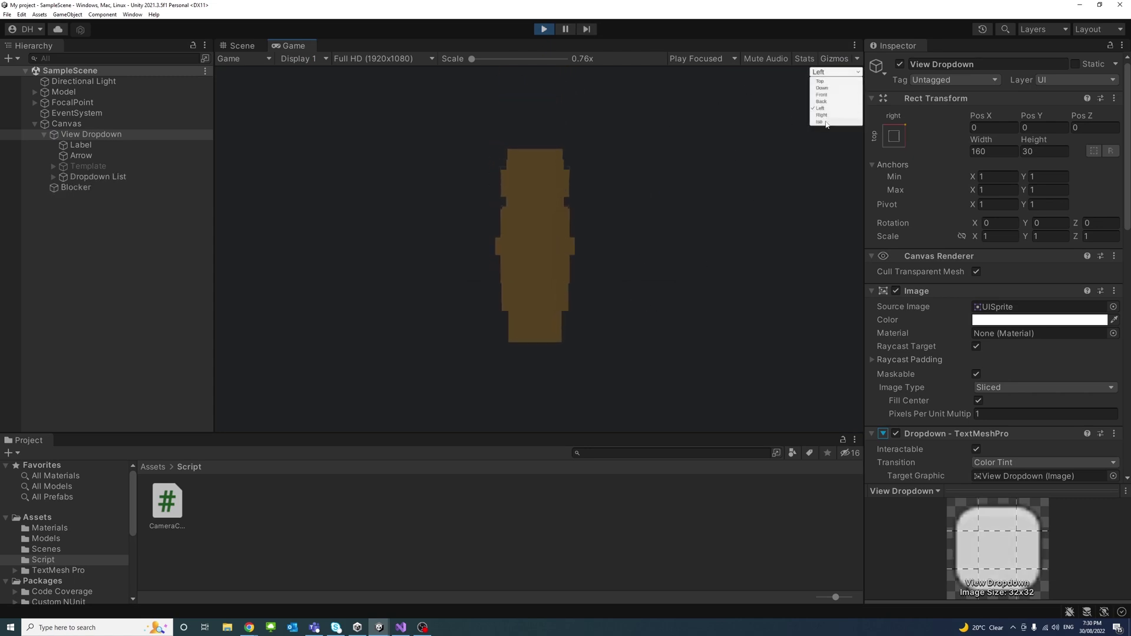
pyautogui.click(821, 124)
pyautogui.click(837, 71)
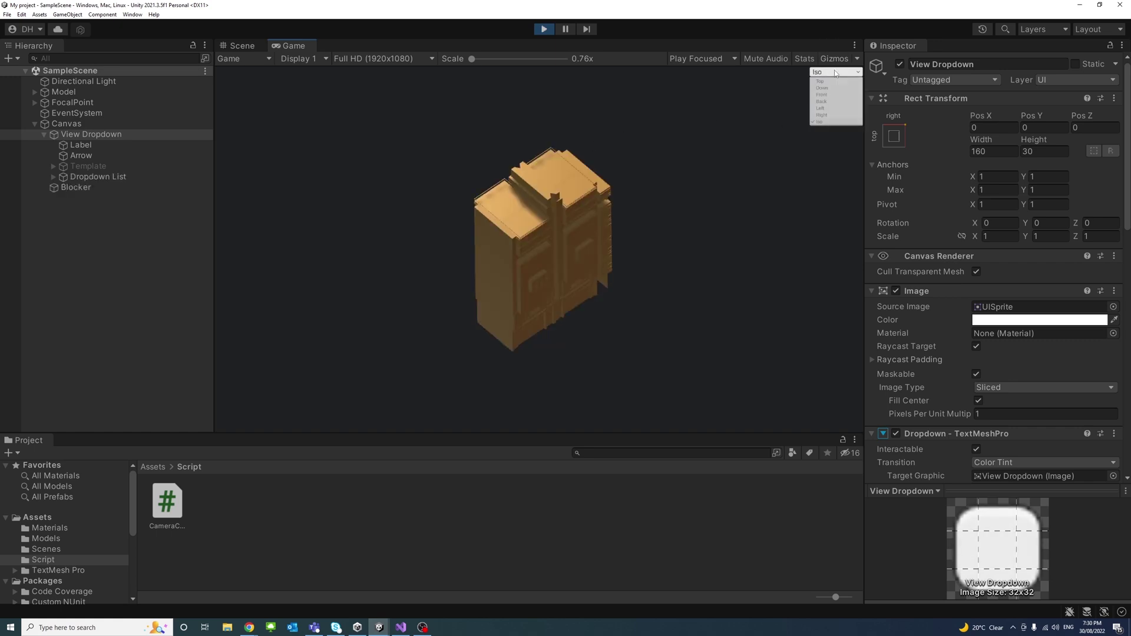
pyautogui.click(543, 29)
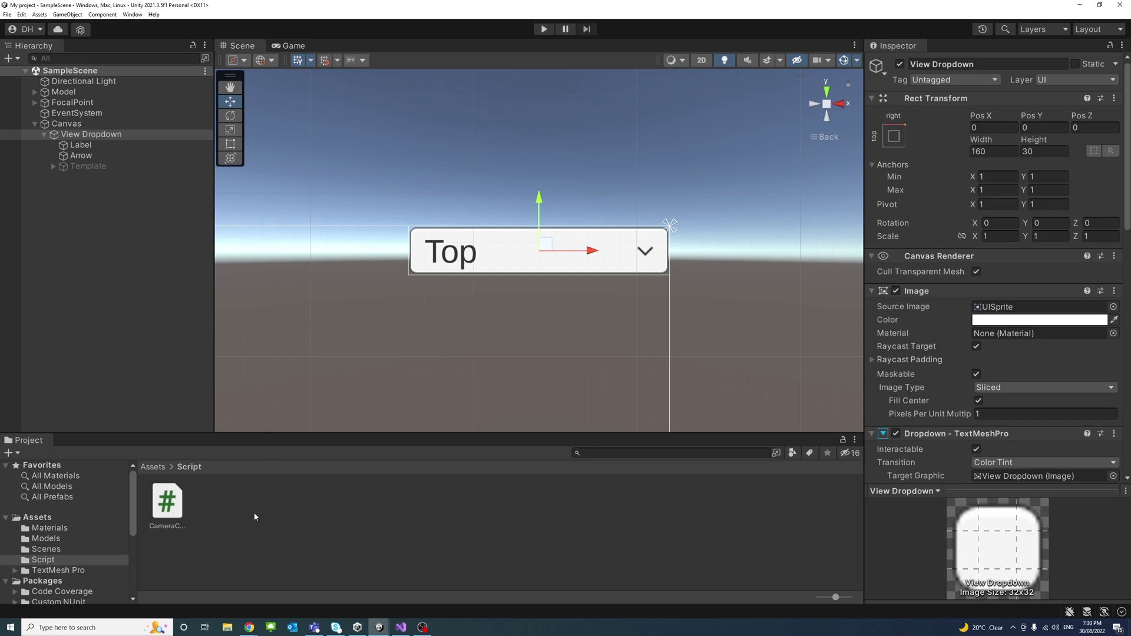
# Create a DropdownHotkeys C# script in the Script folder and drag it onto View Dropdown
pyautogui.rightClick(254, 516)
pyautogui.moveTo(278, 283)
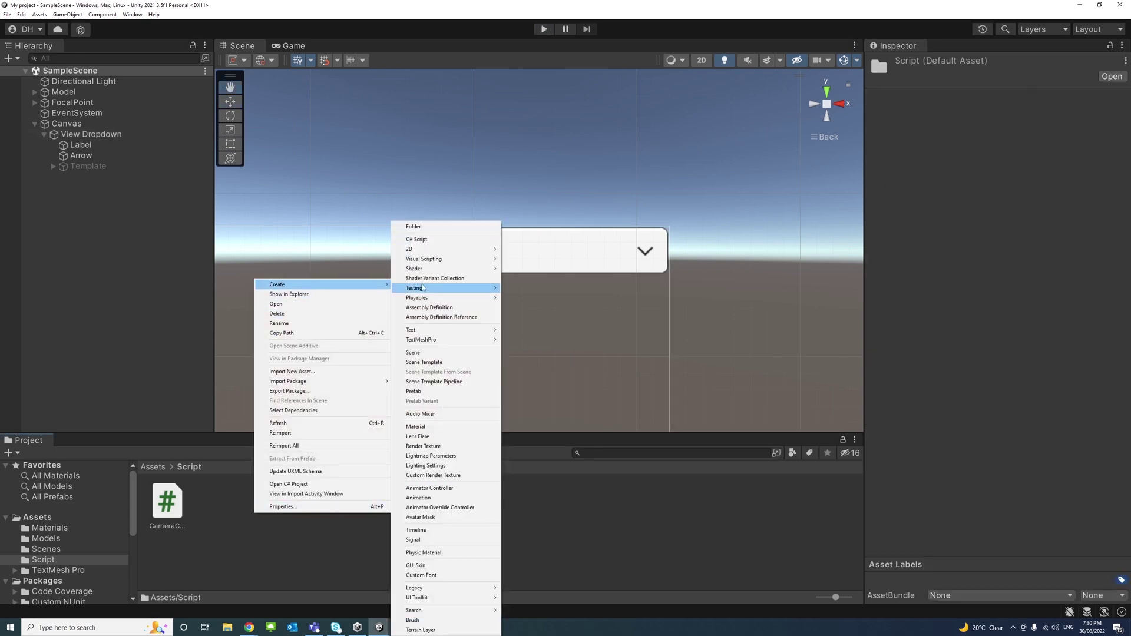
pyautogui.click(423, 238)
pyautogui.write('Dropdown')
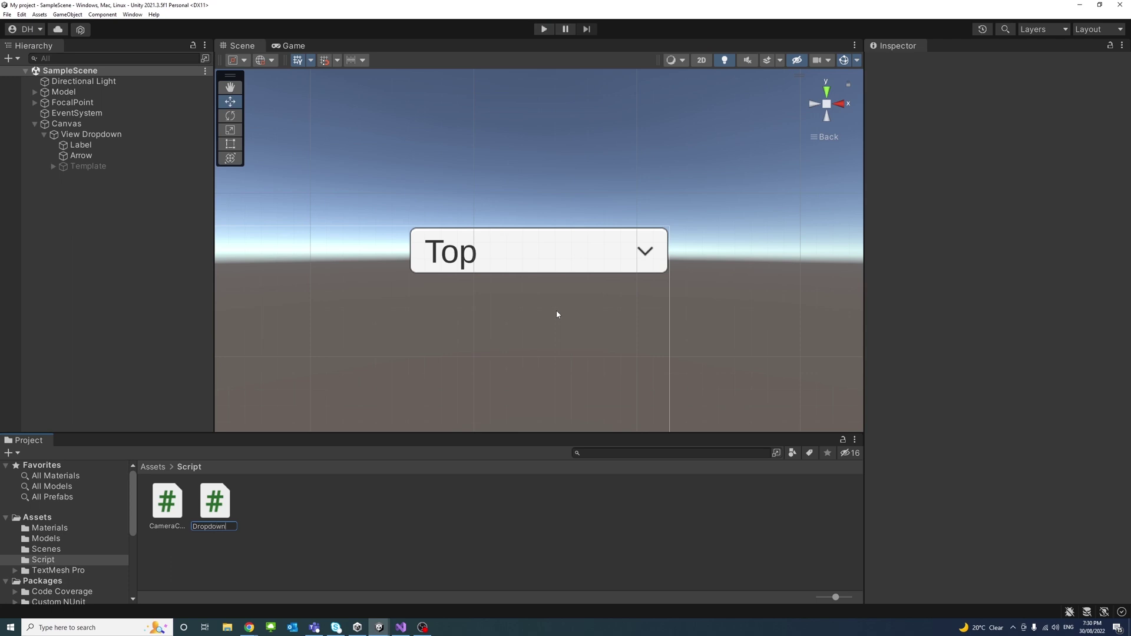
pyautogui.write('ot')
pyautogui.write('s')
pyautogui.press('Return')
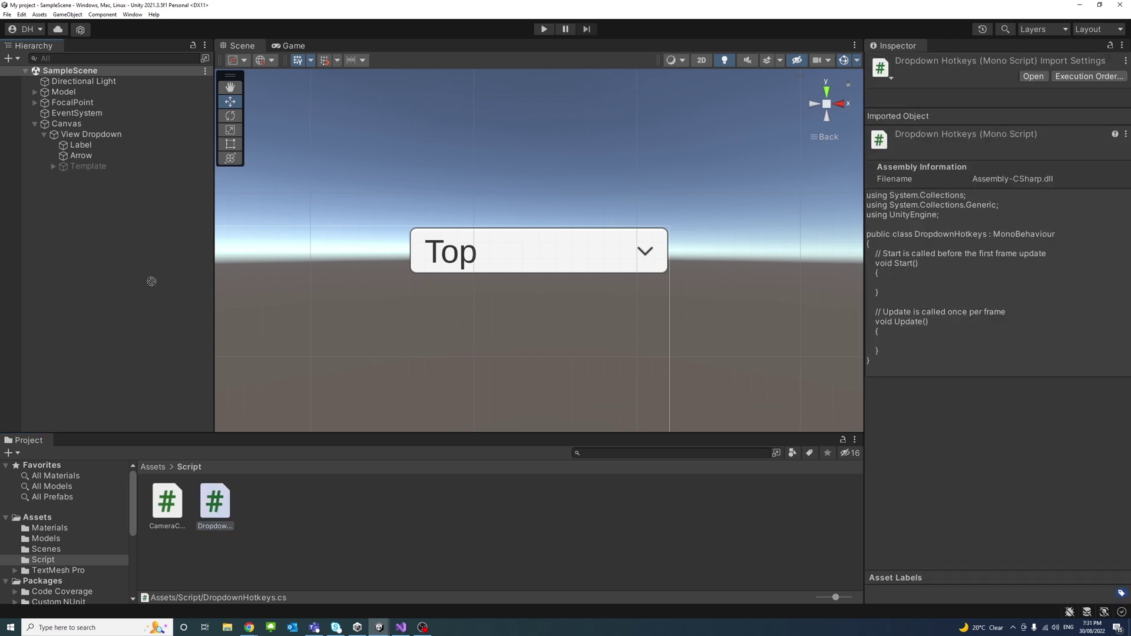
pyautogui.moveTo(178, 392); pyautogui.dragTo(91, 134)
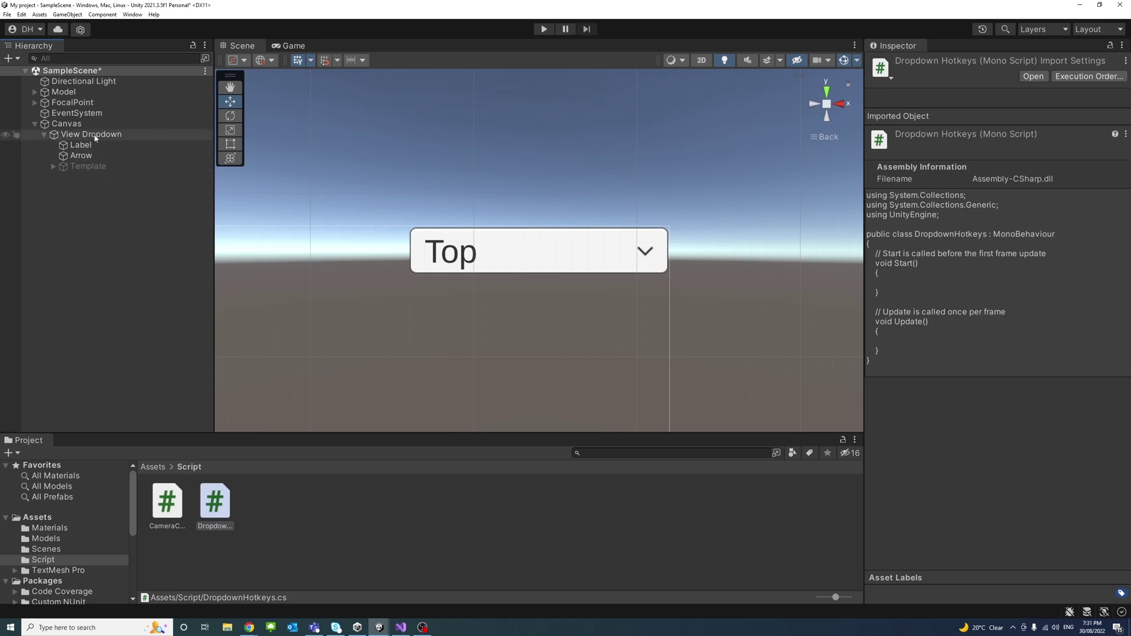
pyautogui.click(91, 134)
pyautogui.scroll(-5, 990, 233)
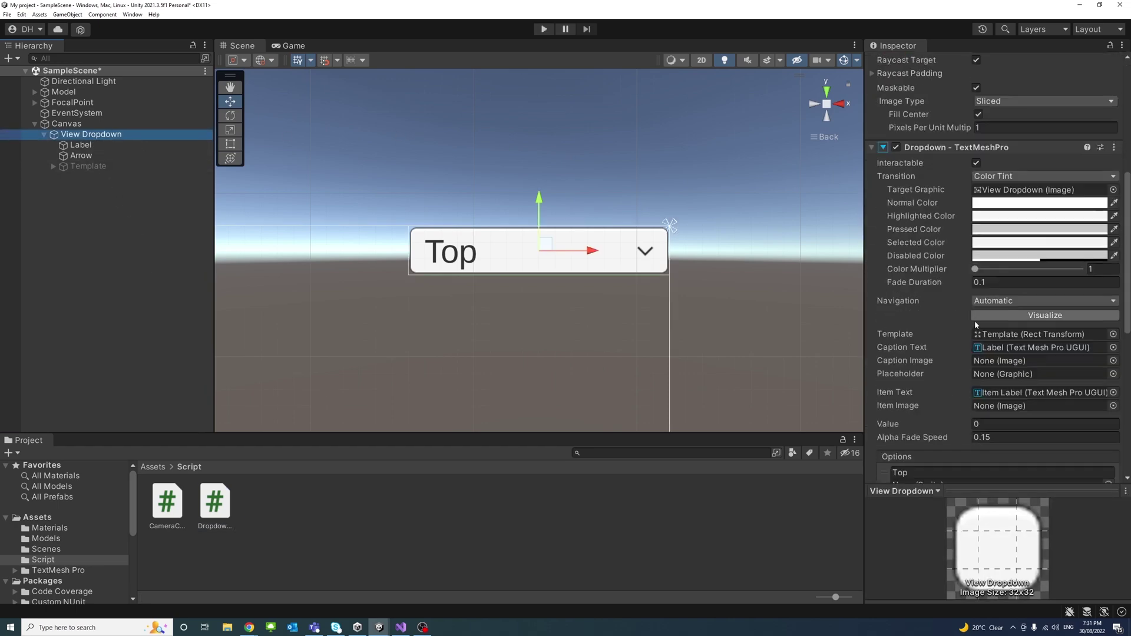
pyautogui.scroll(-5, 971, 328)
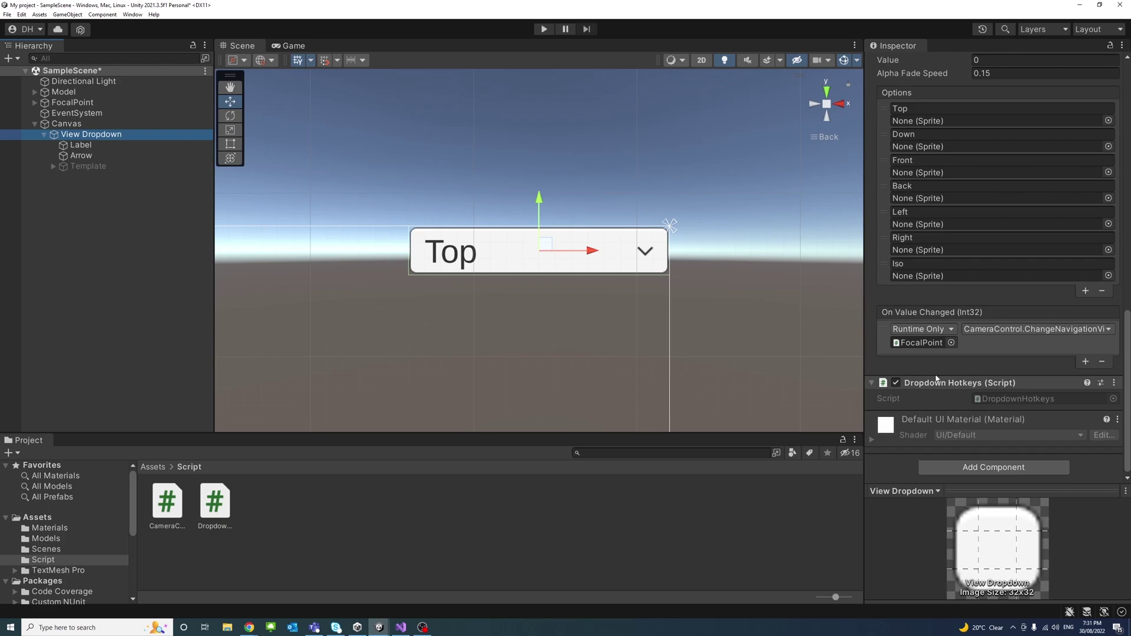
# In DropdownHotkeys, add a TMPro using directive and a TMP_Dropdown viewDropdown field
pyautogui.doubleClick(221, 504)
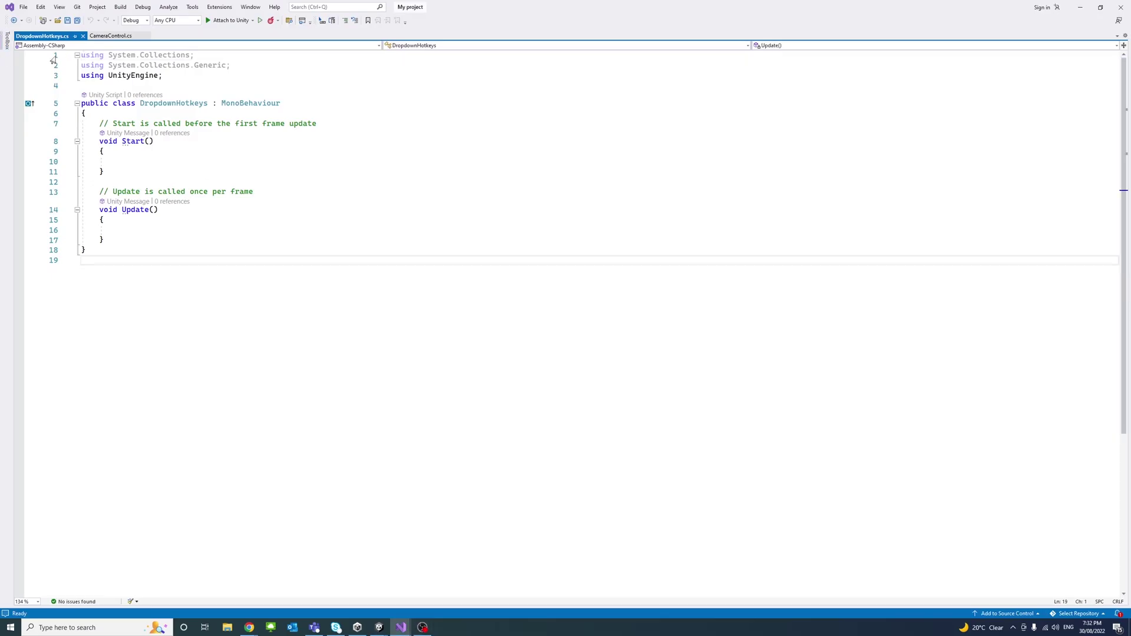
pyautogui.click(238, 64)
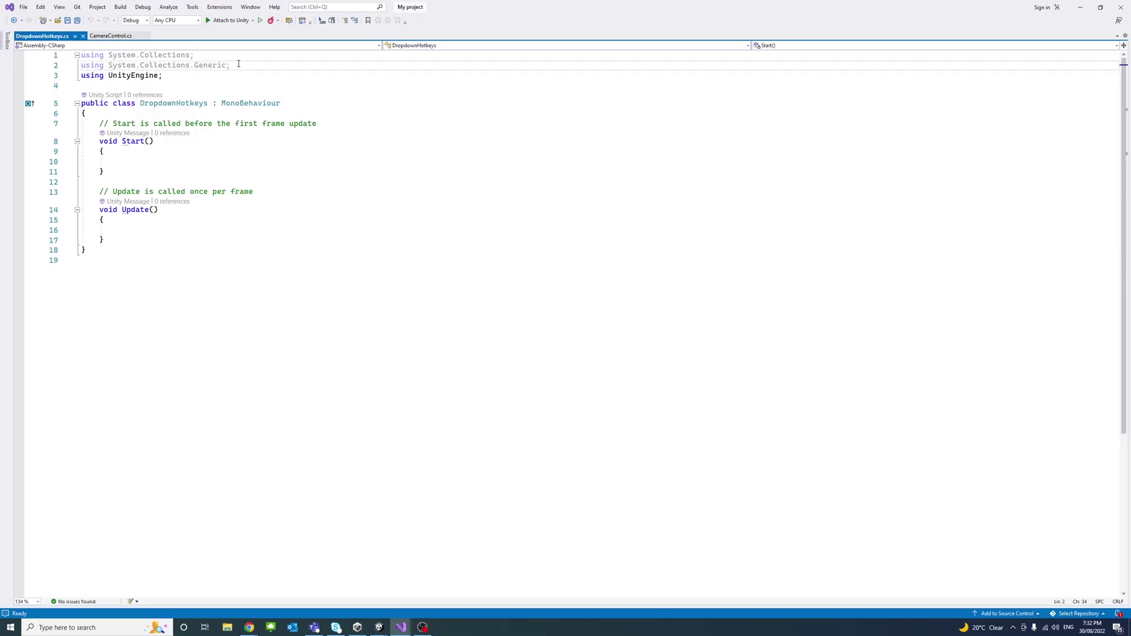
pyautogui.press('Return')
pyautogui.write('using')
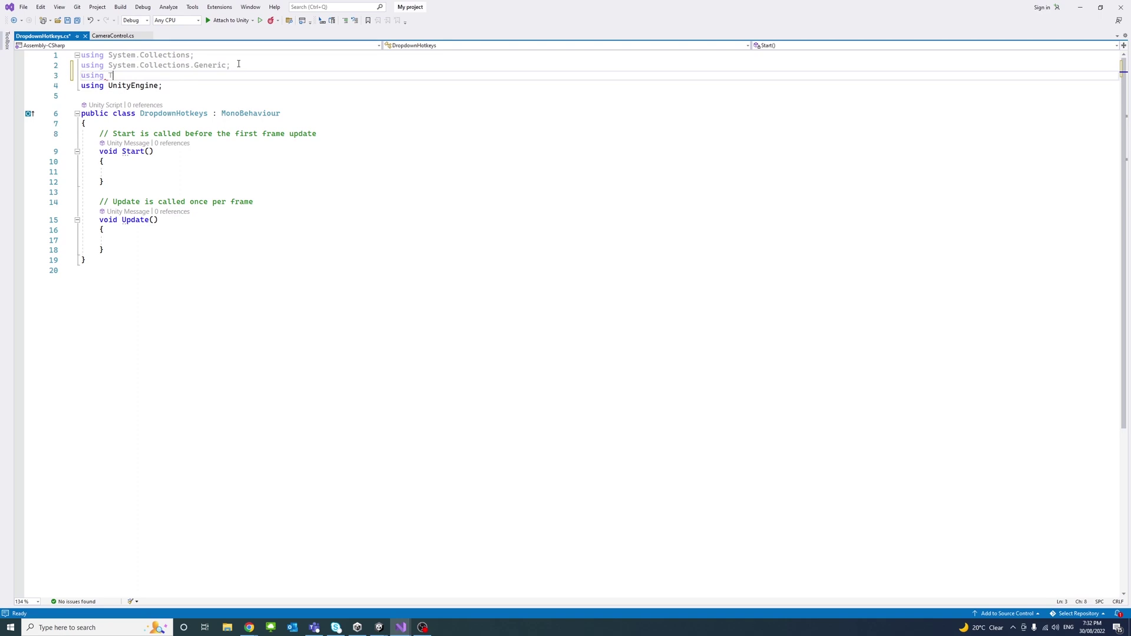
pyautogui.write('TMPro')
pyautogui.write(';')
pyautogui.click(128, 123)
pyautogui.press('Return')
pyautogui.press('Return')
pyautogui.press('Up')
pyautogui.write('private T')
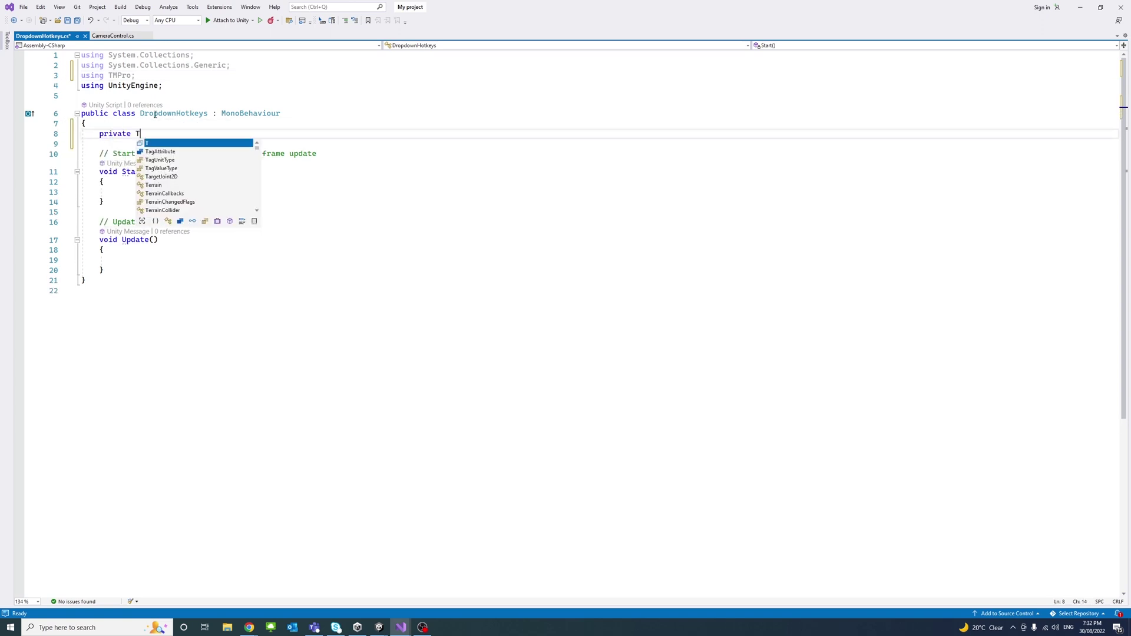
pyautogui.write('MP_Dr')
pyautogui.press('Tab')
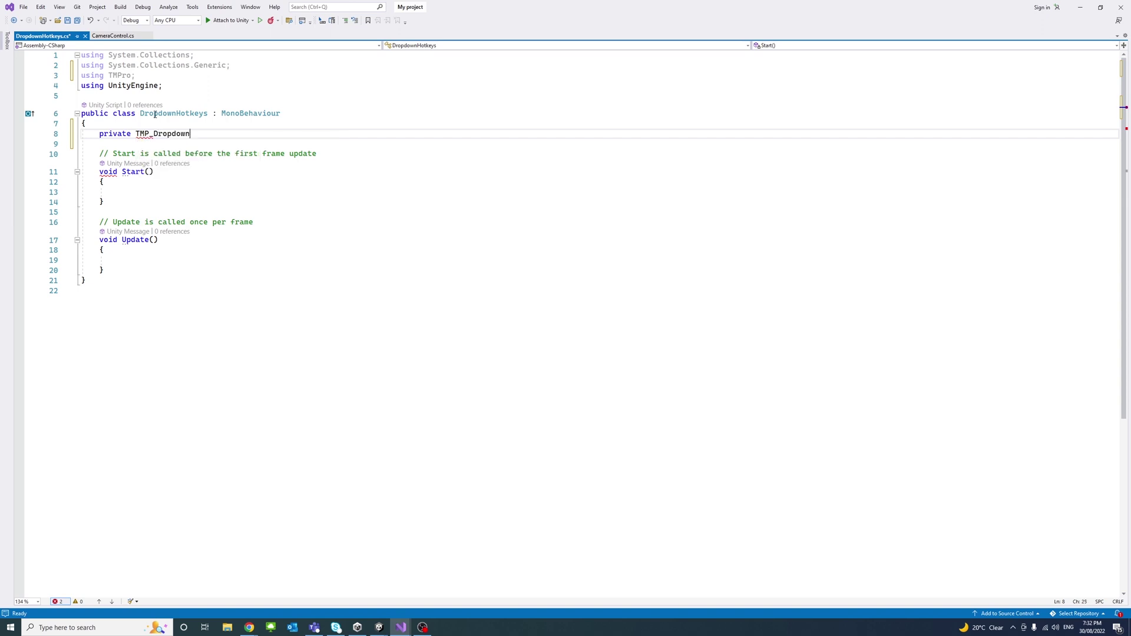
pyautogui.write(' view')
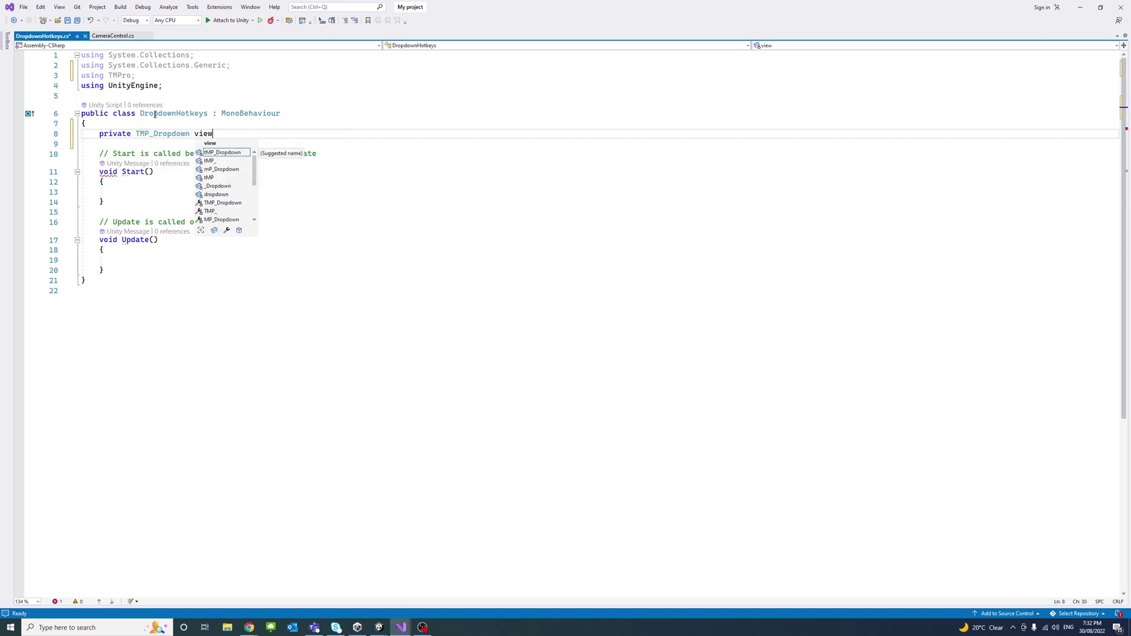
pyautogui.write('Dropdown;')
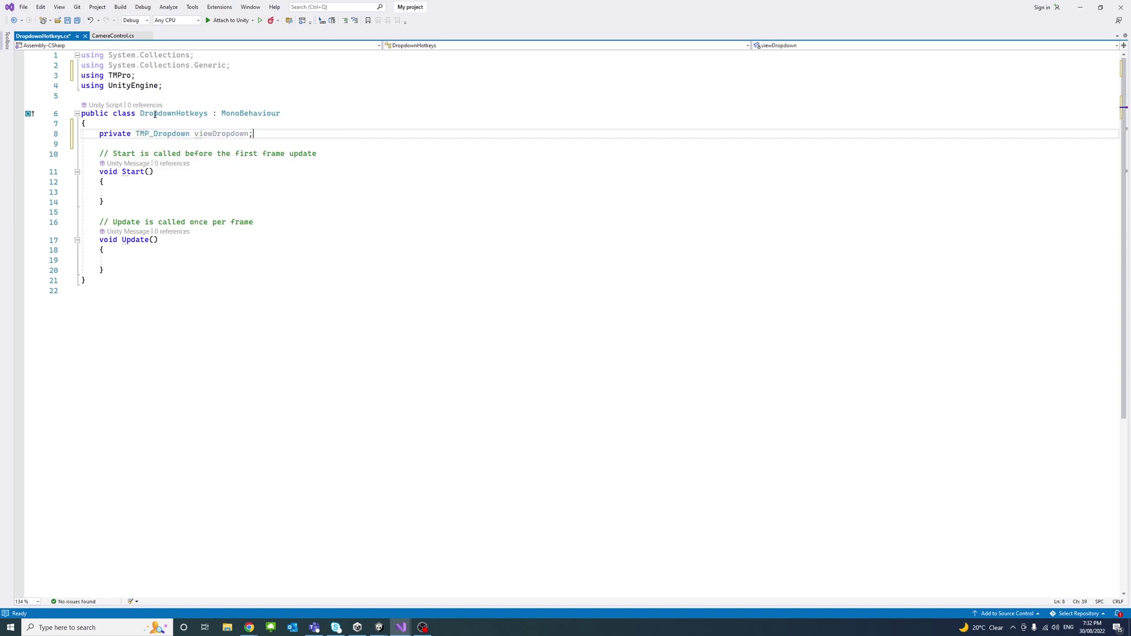
# In Start, assign viewDropdown = GetComponent<TMP_Dropdown>()
pyautogui.click(154, 187)
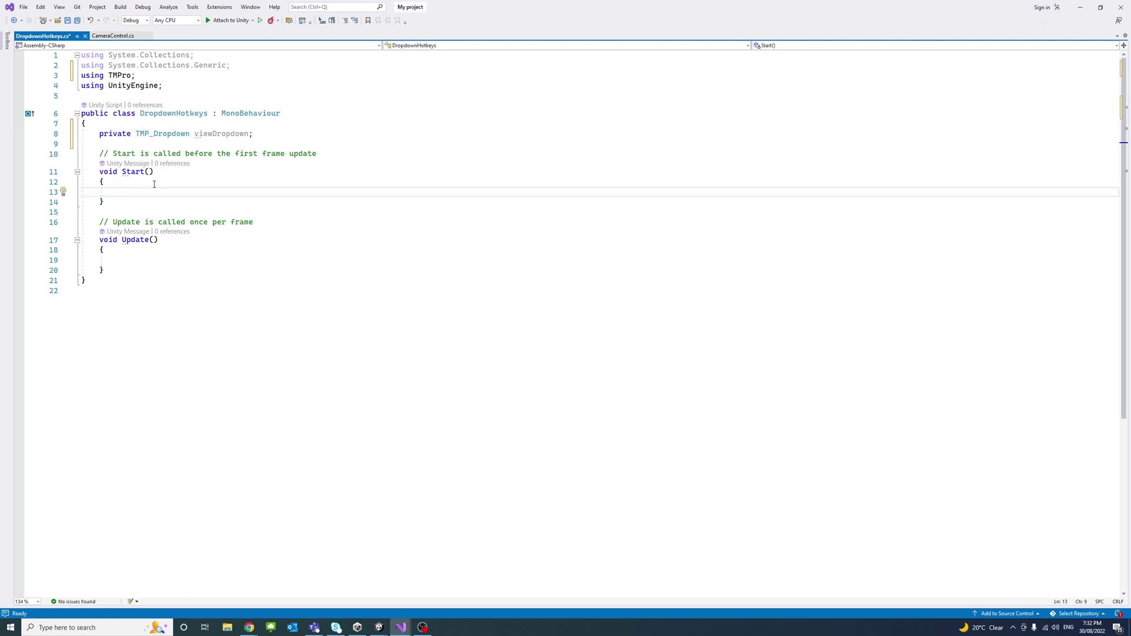
pyautogui.write('view')
pyautogui.press('Tab')
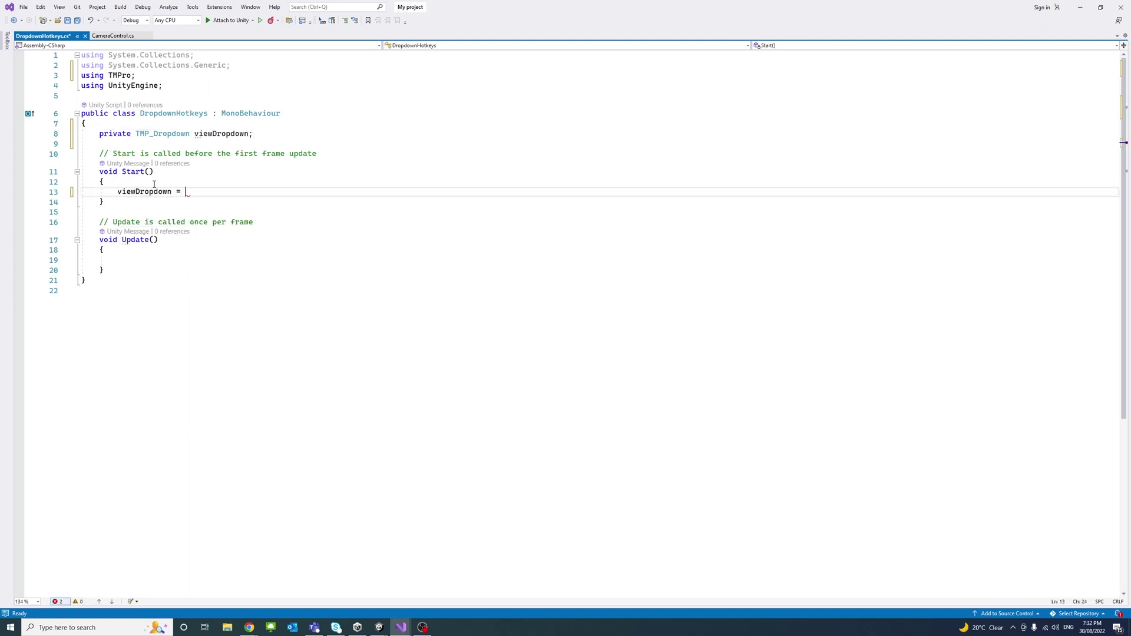
pyautogui.write('Get')
pyautogui.press('Tab')
pyautogui.write('<TMP>')
pyautogui.press('Tab')
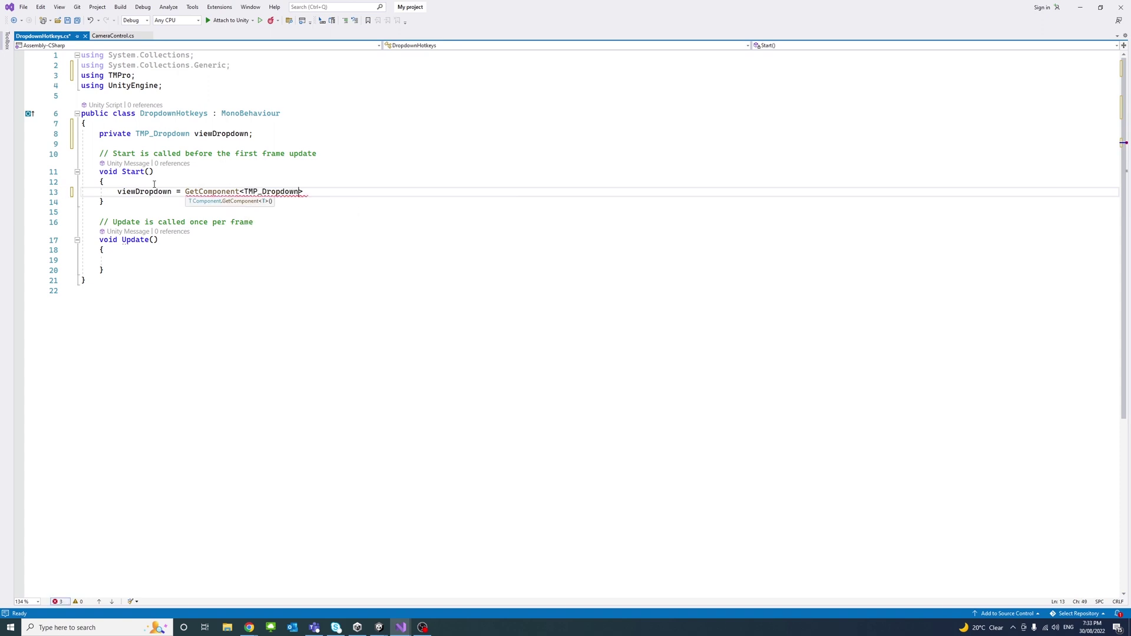
pyautogui.write('>();')
# In Update, write if((Input.GetKey(KeyCode.LeftShift) || Input.GetKey(KeyCode.RightShift))
pyautogui.click(59, 256)
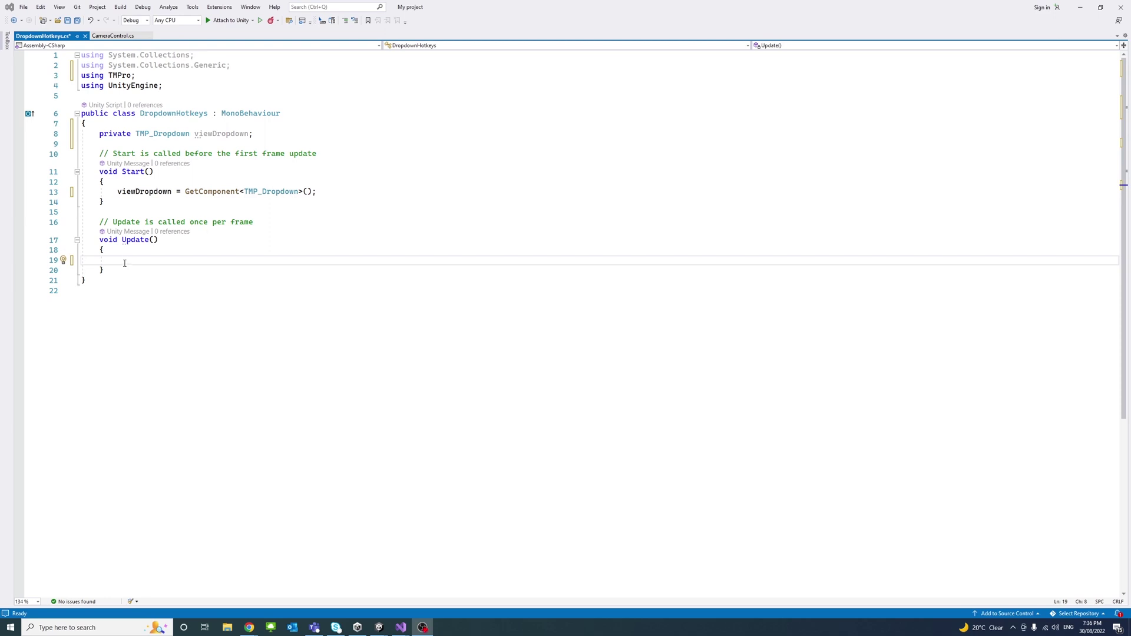
pyautogui.write('if(Input.GetKe')
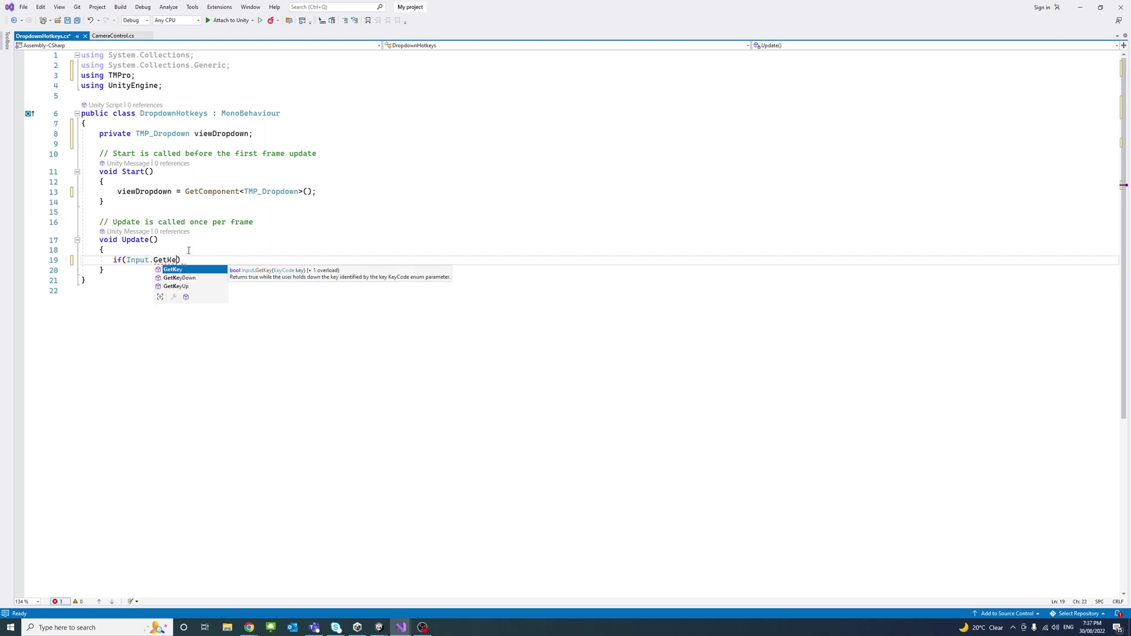
pyautogui.write('y(KeyC')
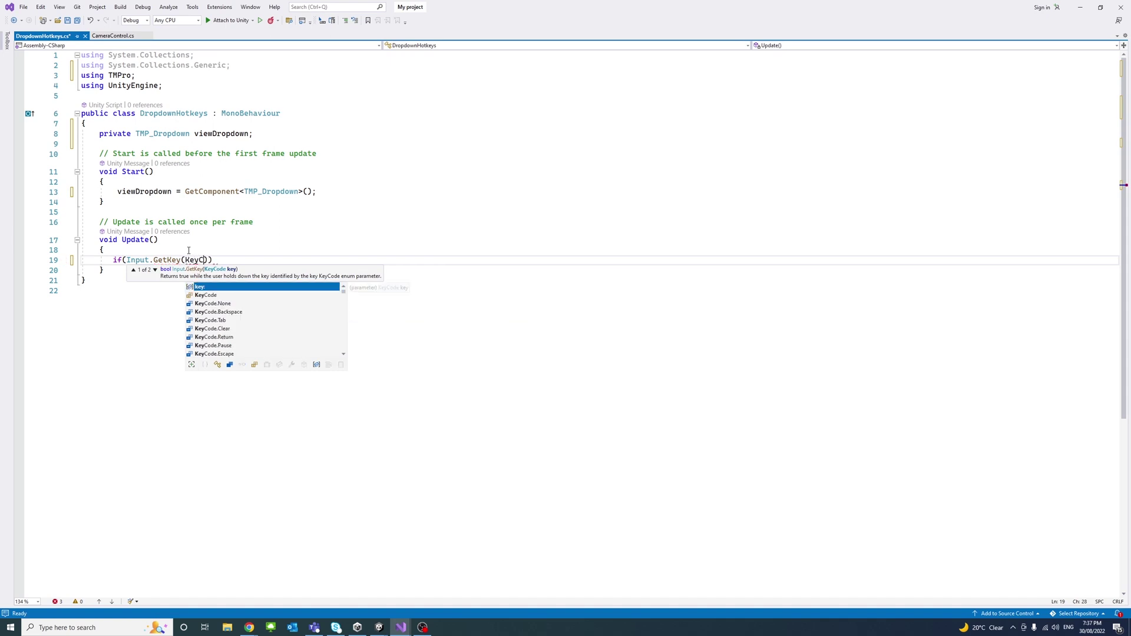
pyautogui.press('Tab')
pyautogui.write('.LeftS')
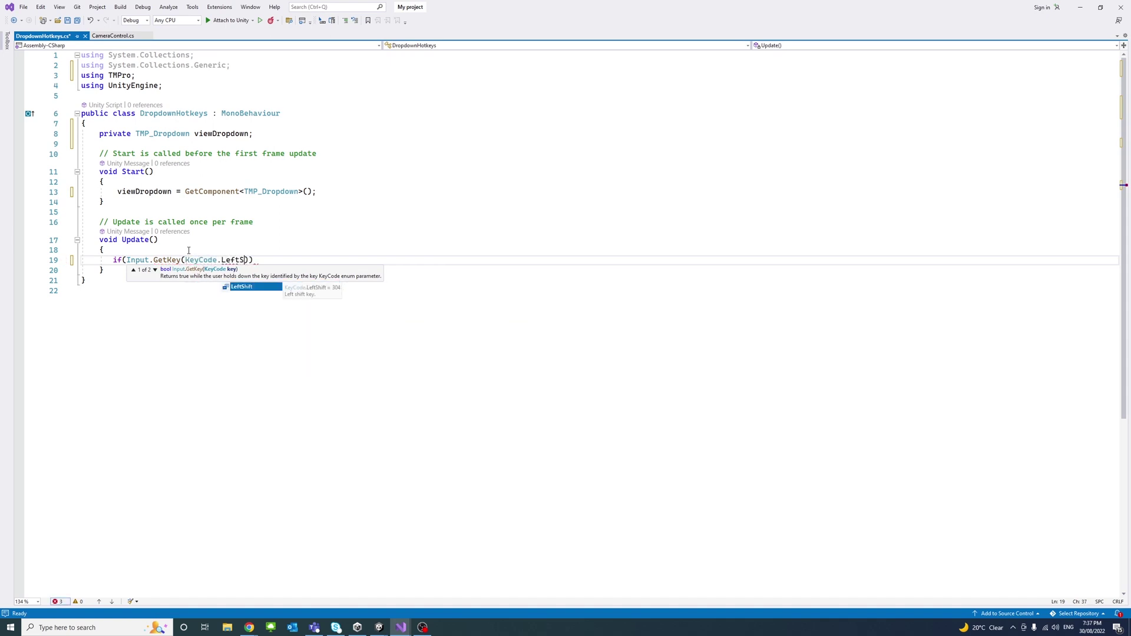
pyautogui.press('Tab')
pyautogui.write(')')
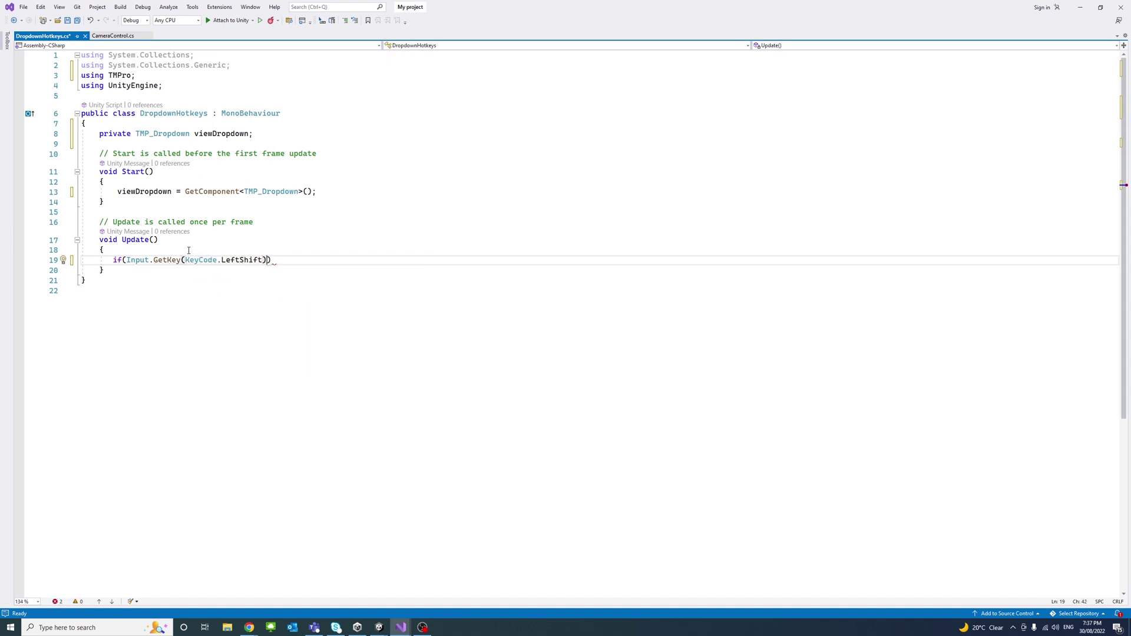
pyautogui.write(' || ')
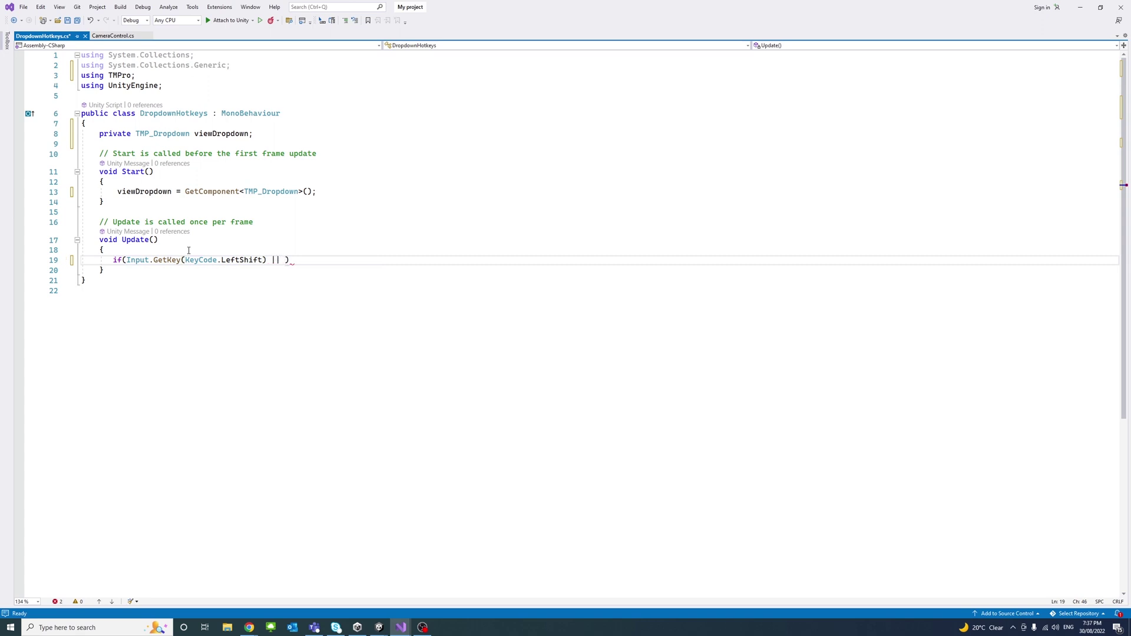
pyautogui.write('I')
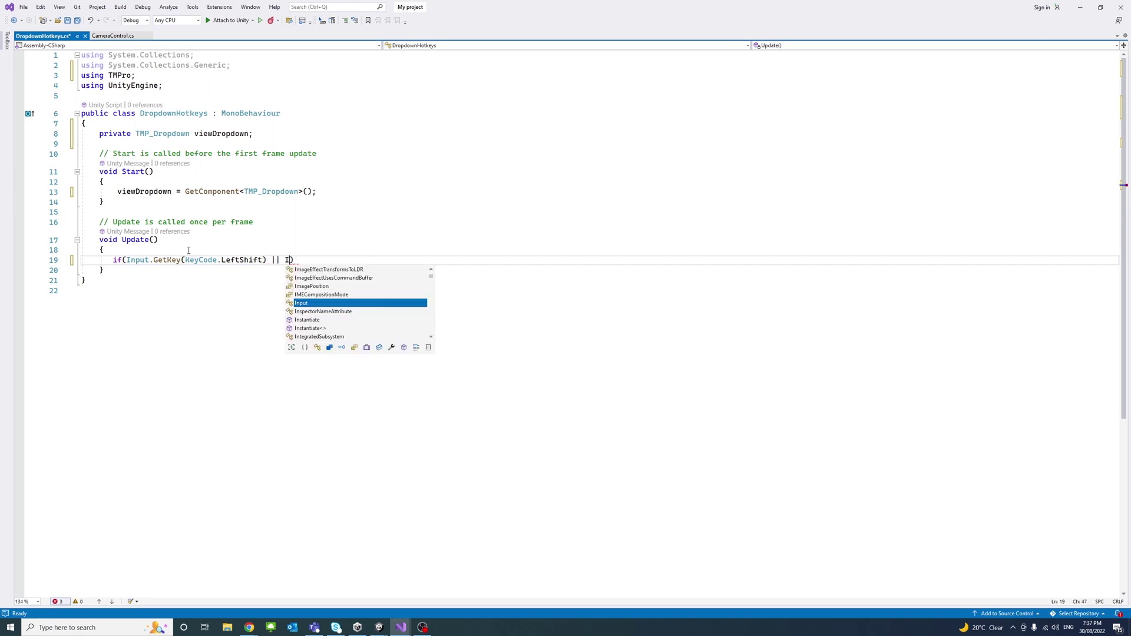
pyautogui.write('nput.')
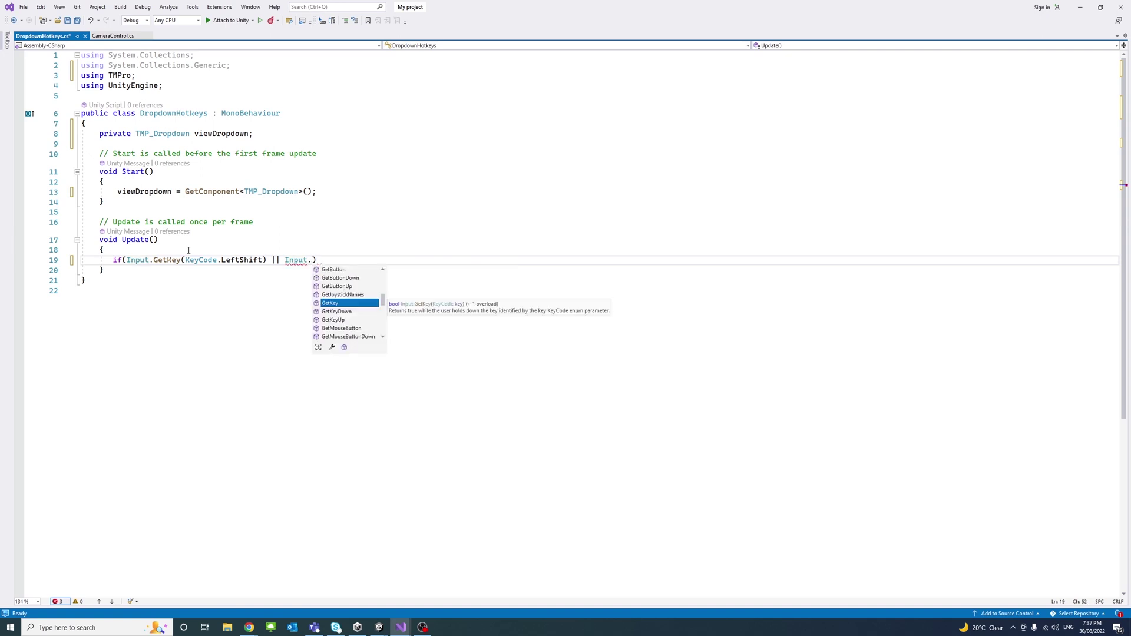
pyautogui.write('Get')
pyautogui.press('Tab')
pyautogui.write('(')
pyautogui.write('Key(KeyCode.RightS')
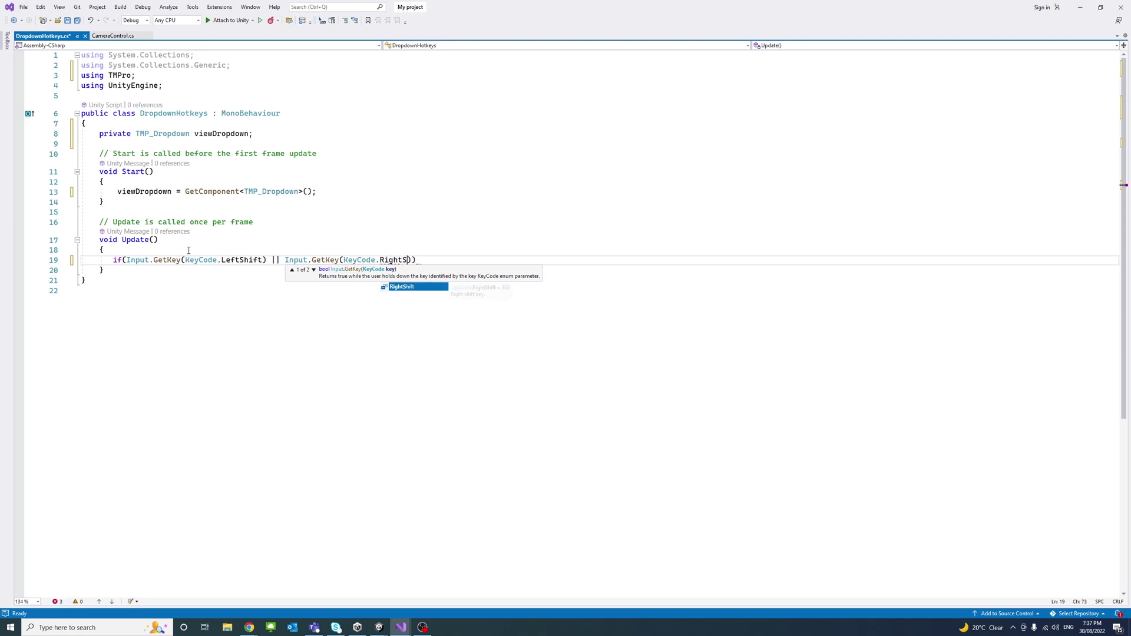
pyautogui.press('Tab')
pyautogui.click(123, 259)
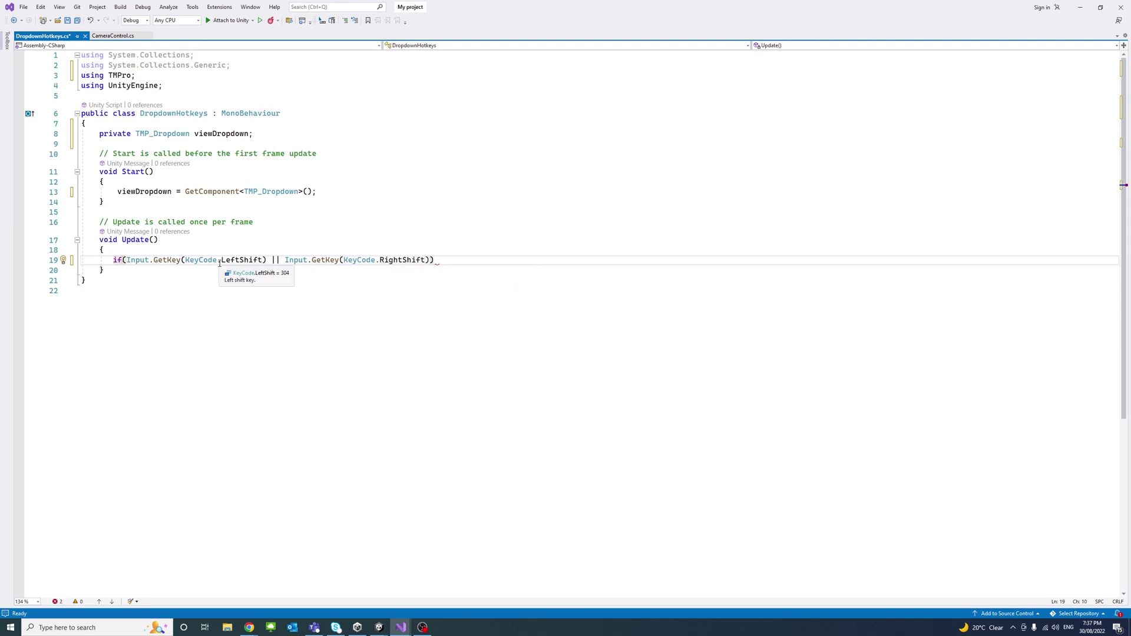
pyautogui.write('(')
pyautogui.click(444, 260)
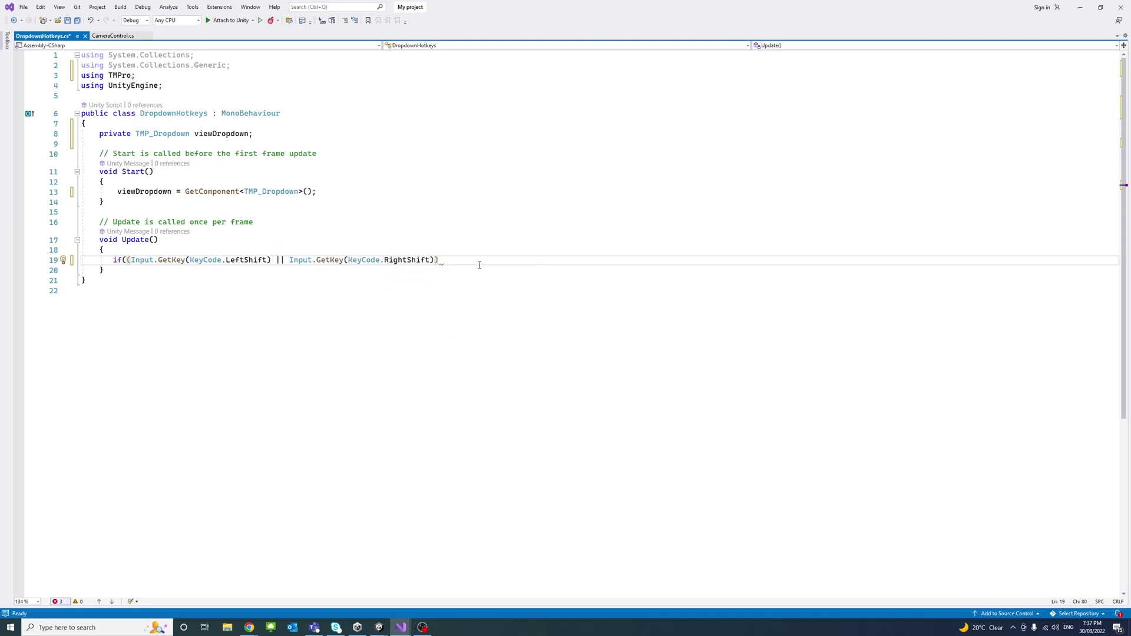
pyautogui.write(')')
# Extend the Update condition with && Input.GetKeyDown(KeyCode.I))
pyautogui.press('Left')
pyautogui.write('&& In')
pyautogui.press('Tab')
pyautogui.write('.GetKeyD')
pyautogui.press('Tab')
pyautogui.write('(Ke')
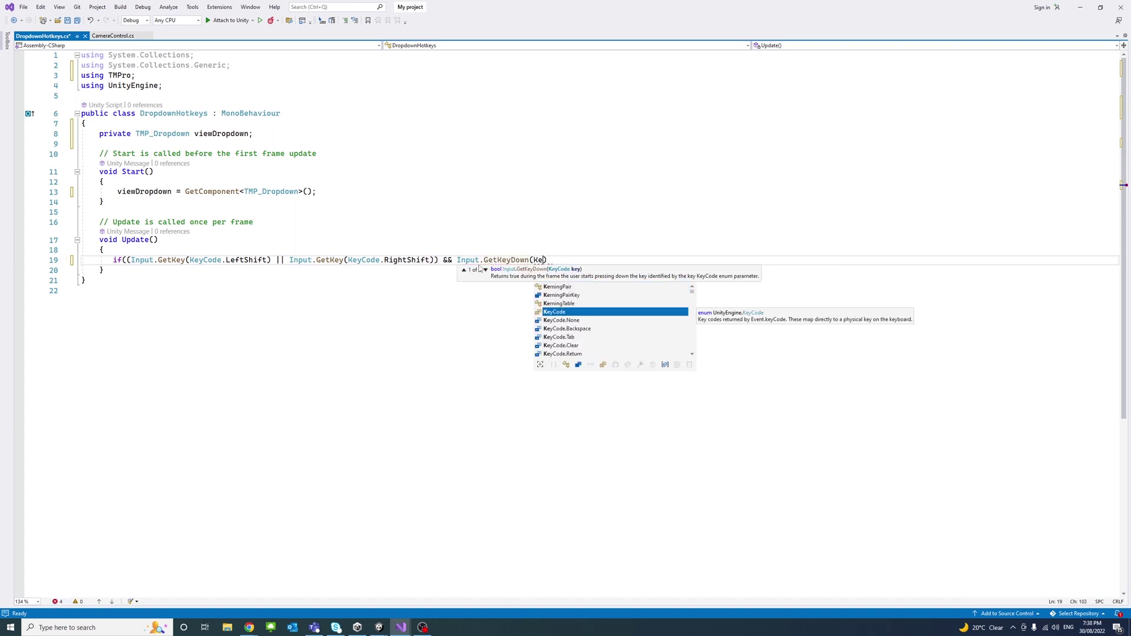
pyautogui.press('Tab')
pyautogui.write('.I)')
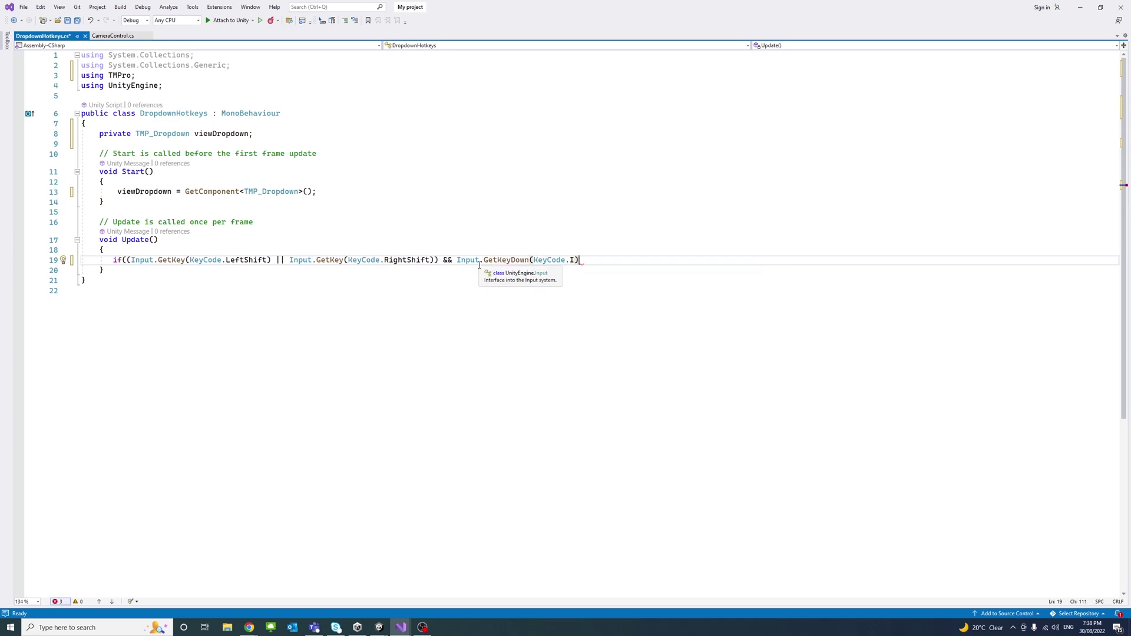
pyautogui.write(')')
# Add an if body setting viewDropdown.value = 6; and save the script
pyautogui.press('Return')
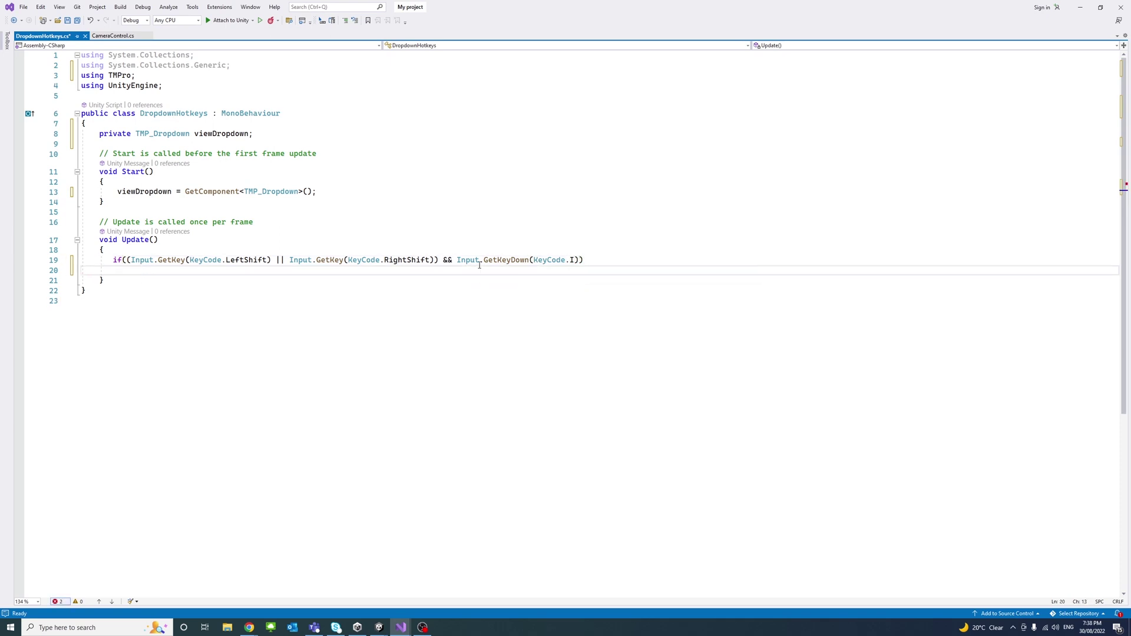
pyautogui.write('{')
pyautogui.press('Return')
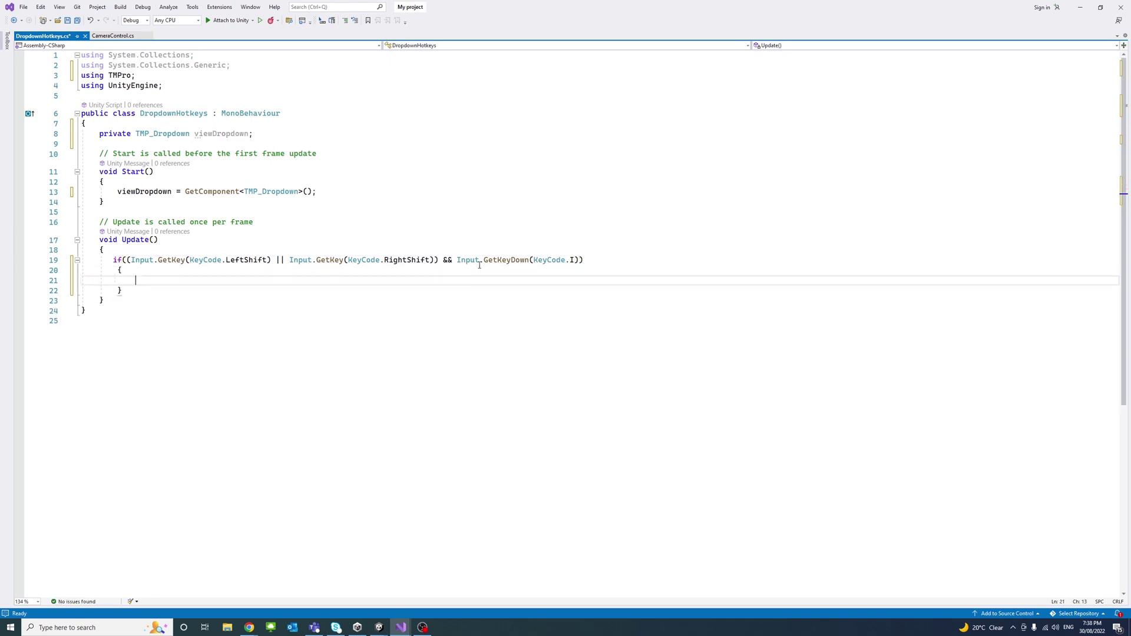
pyautogui.write('view')
pyautogui.press('Tab')
pyautogui.write('.')
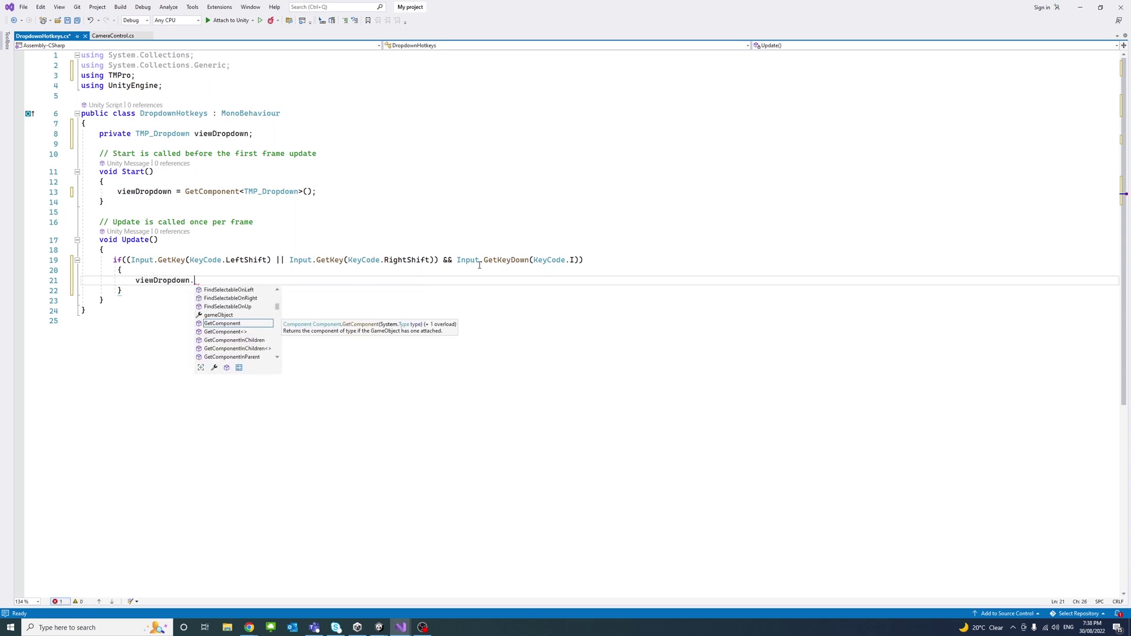
pyautogui.write('va')
pyautogui.press('Tab')
pyautogui.write('-')
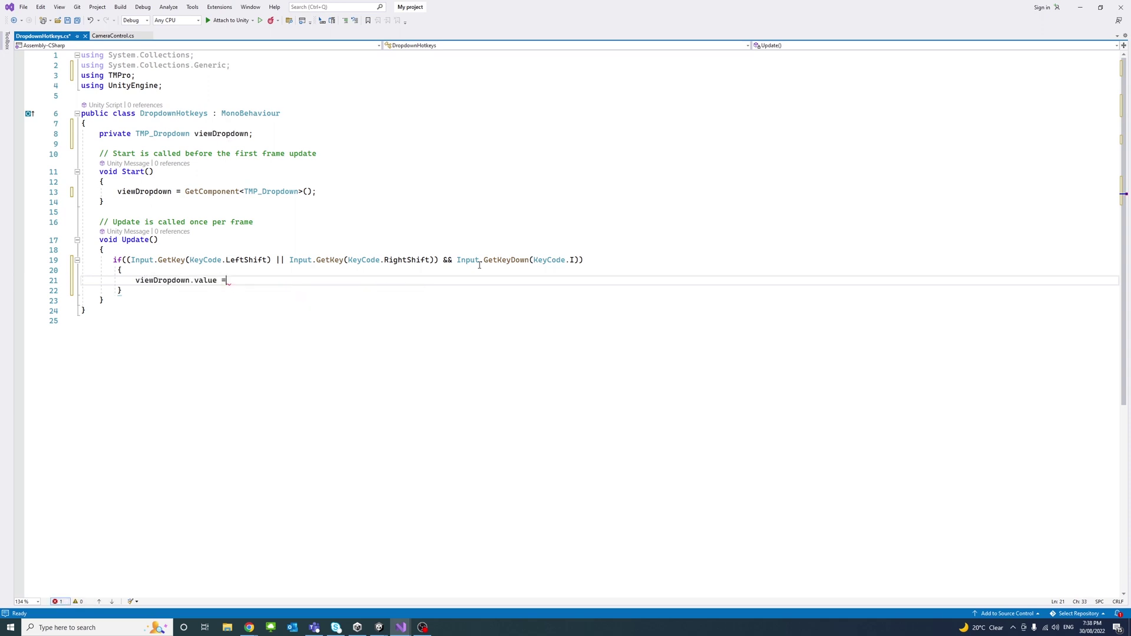
pyautogui.write(';')
pyautogui.hotkey('ctrl', 's')
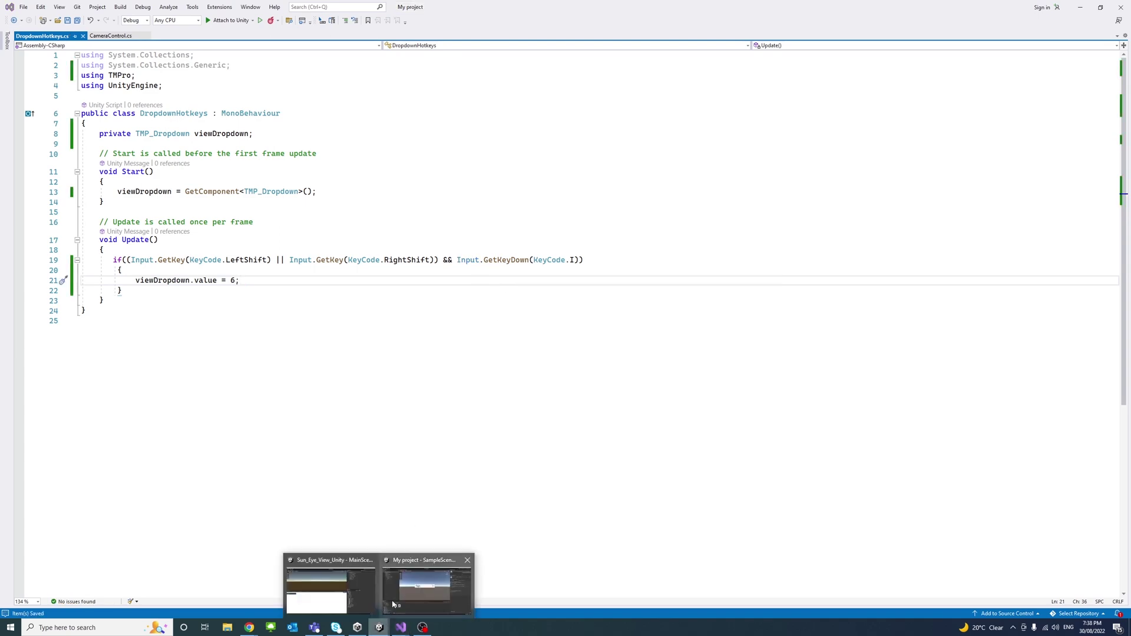
# In Unity Play mode, test Shift+I switching to Iso, choosing Top, then Shift+I again
pyautogui.click(394, 587)
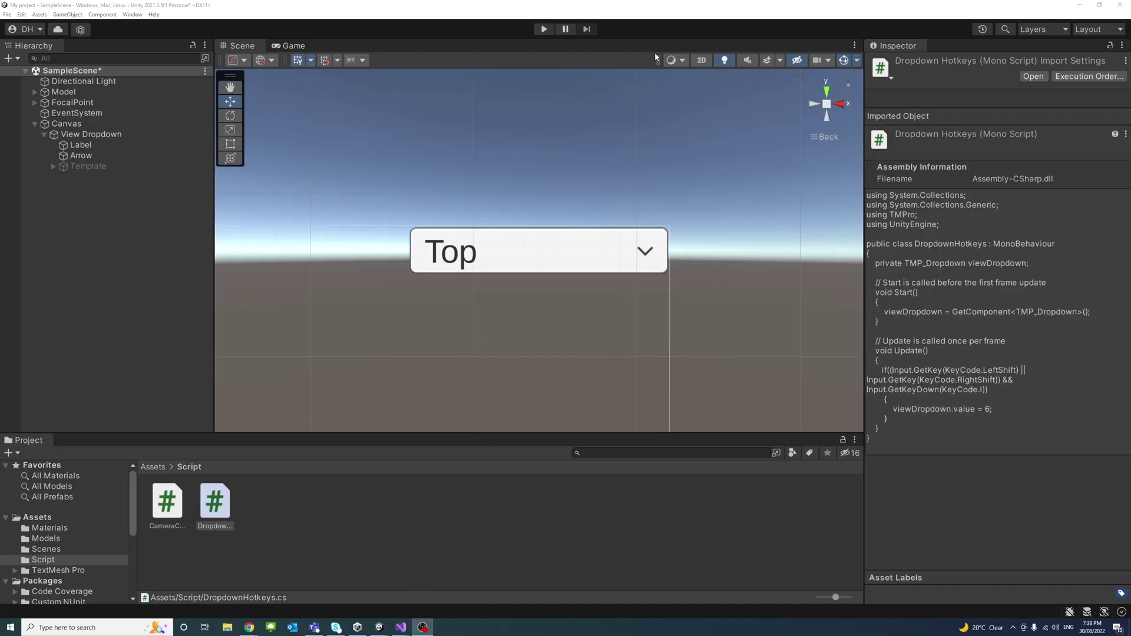
pyautogui.click(545, 28)
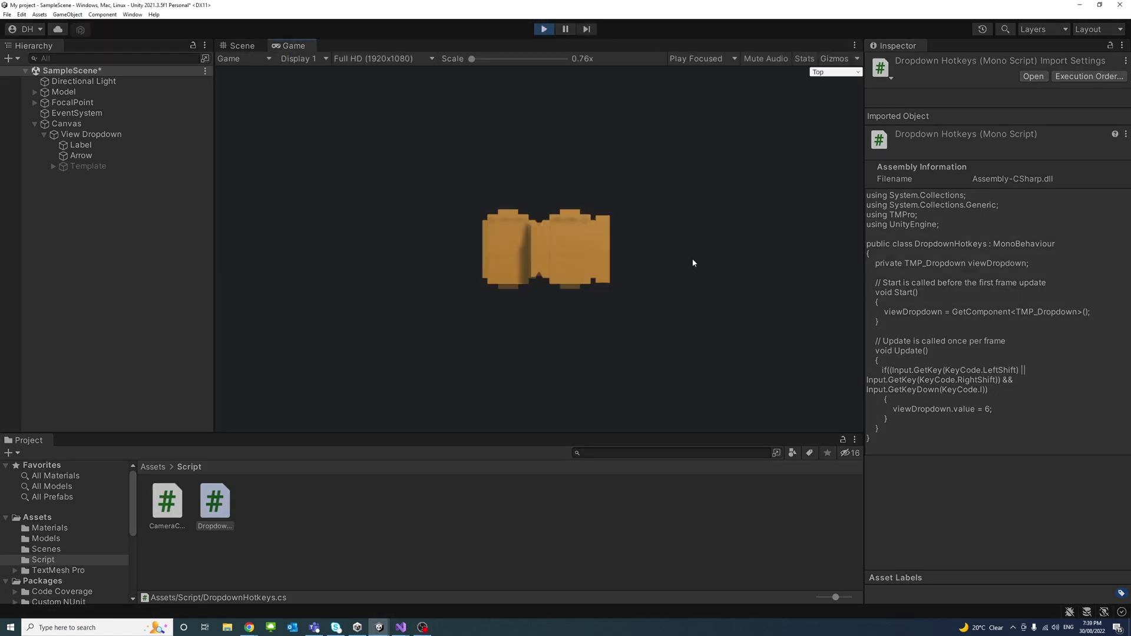
pyautogui.hotkey('shift', 'i')
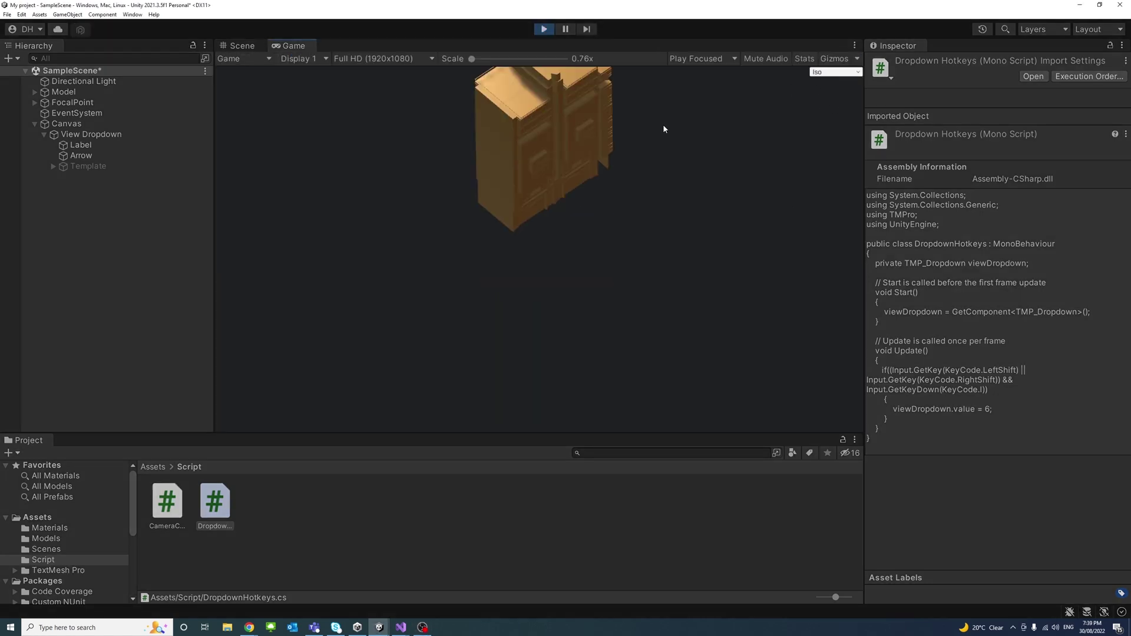
pyautogui.click(830, 74)
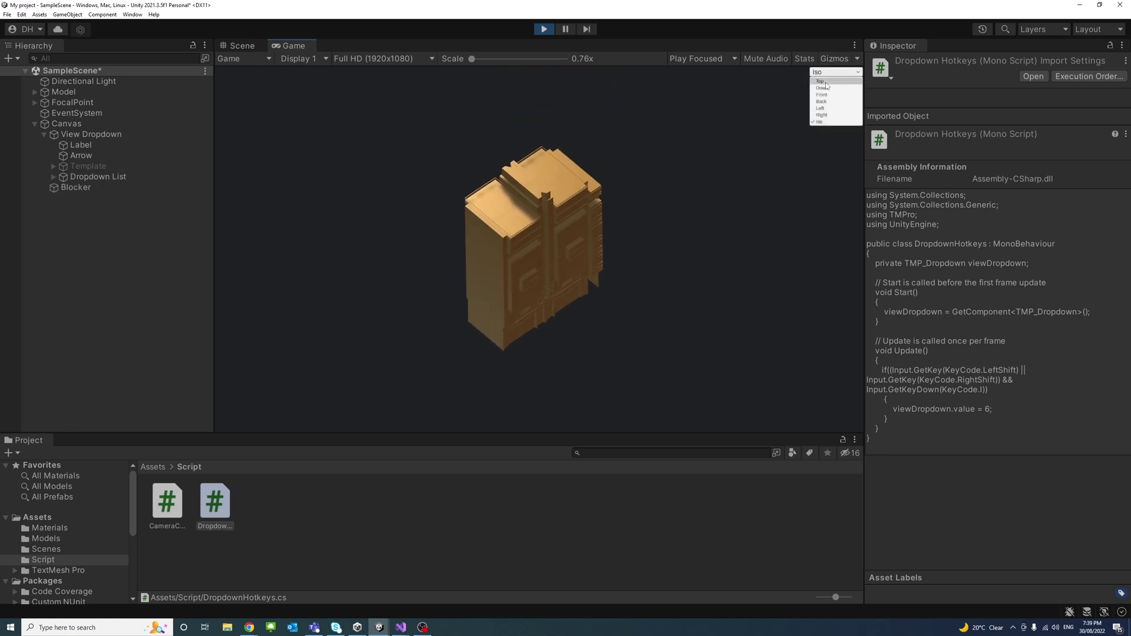
pyautogui.click(822, 82)
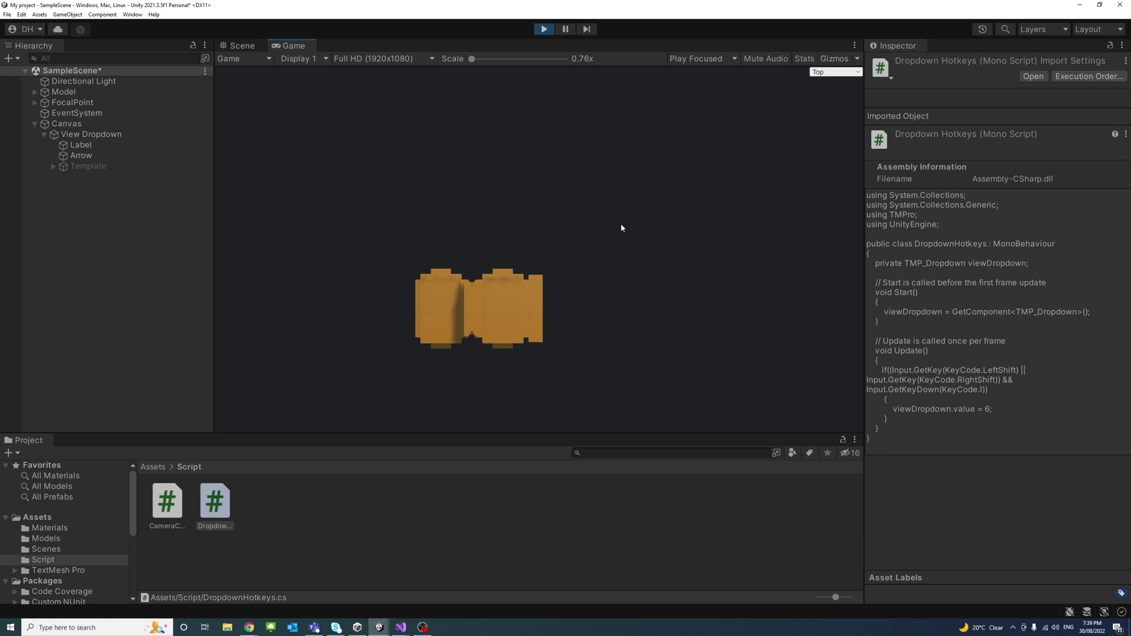
pyautogui.hotkey('shift', 'i')
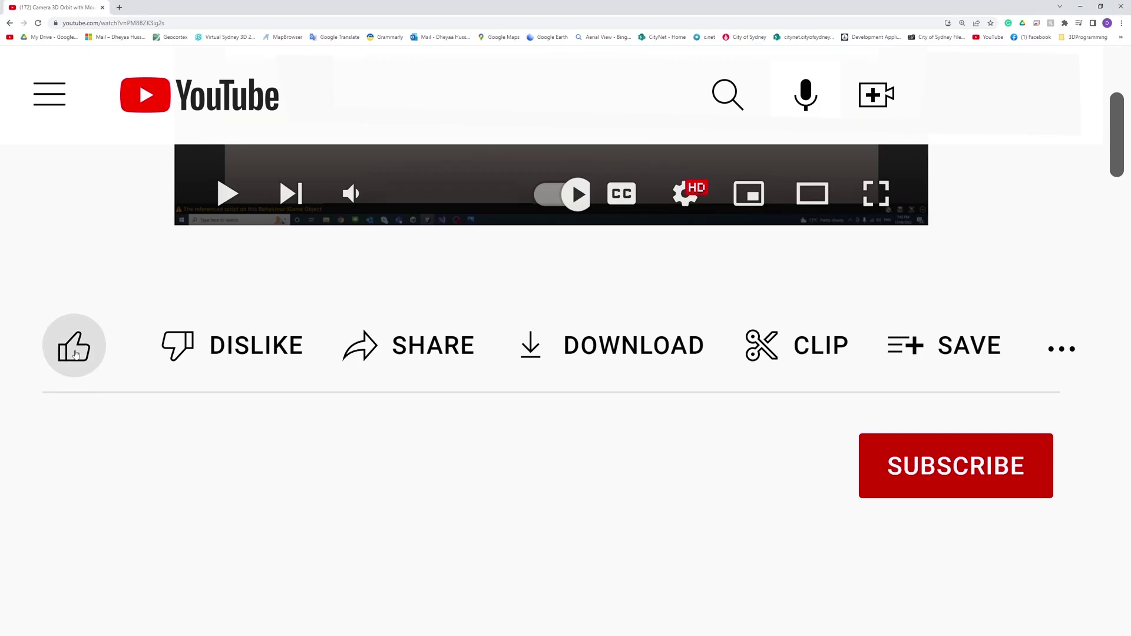
# Like the YouTube video and subscribe to the channel with notifications on
pyautogui.click(129, 356)
pyautogui.click(901, 454)
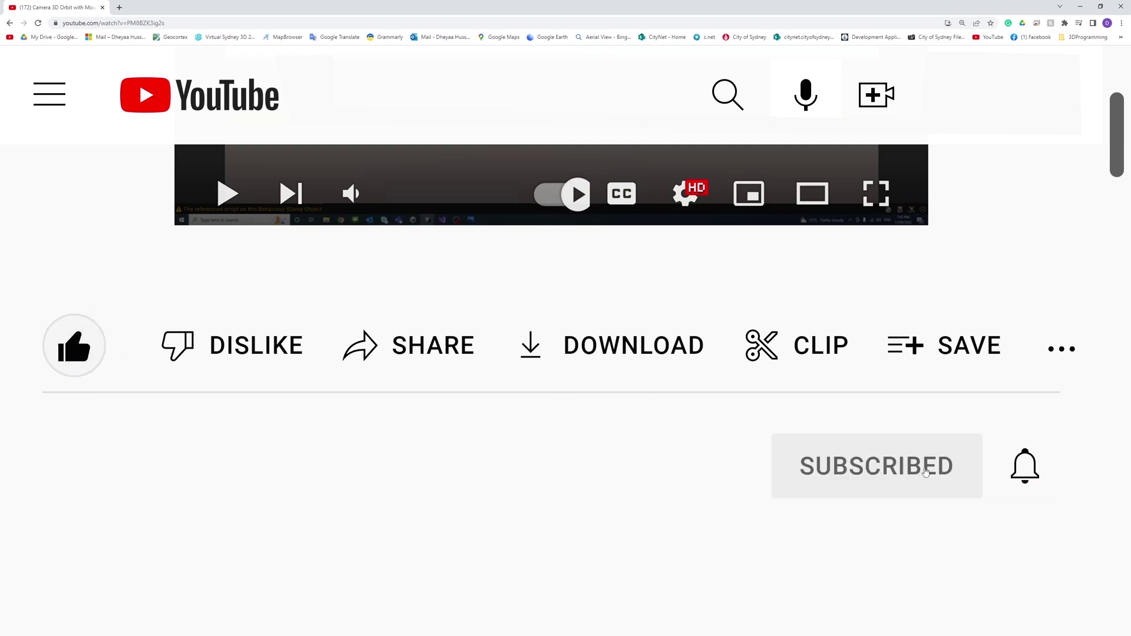
pyautogui.click(1025, 466)
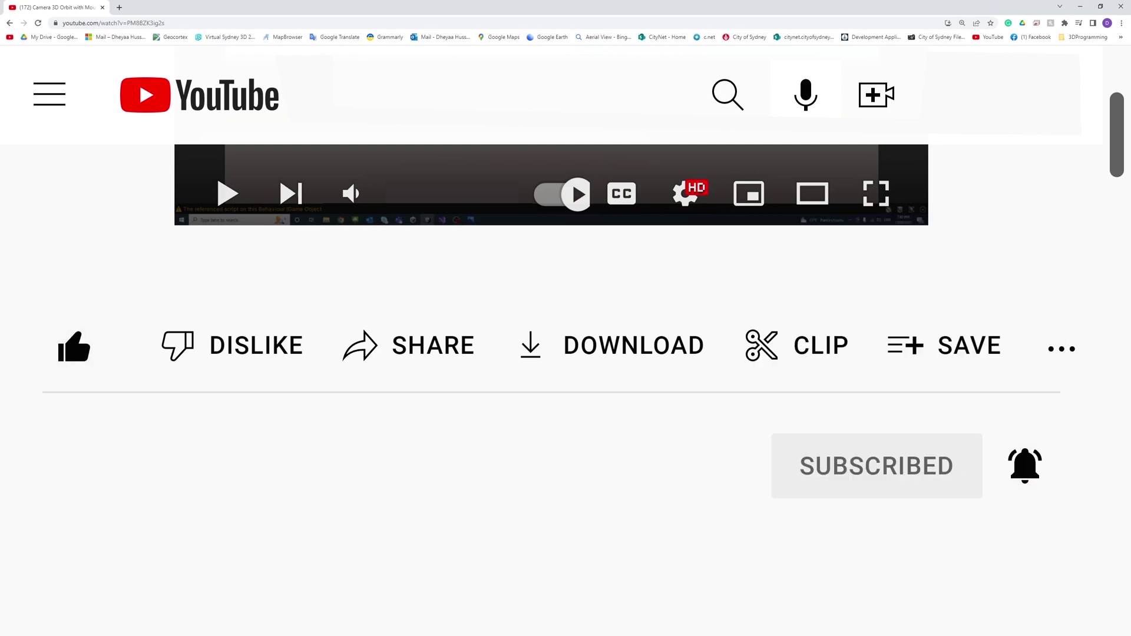